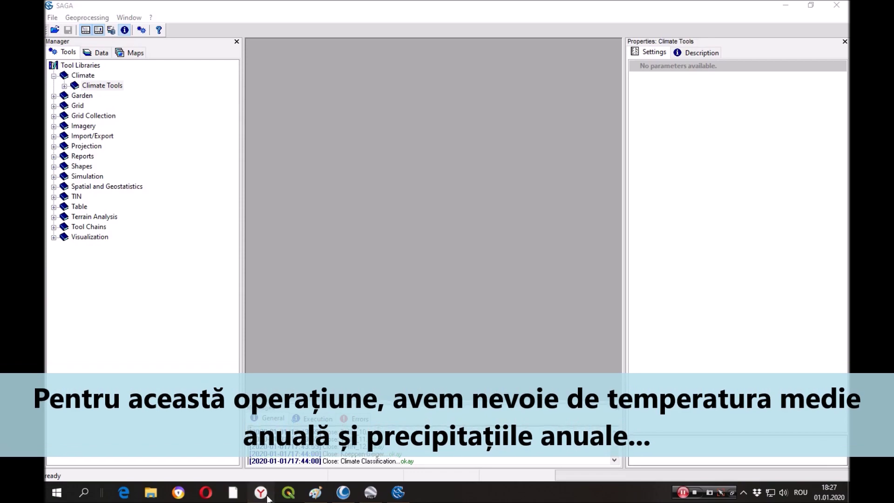
- Examine the WorldClim Version2 page for the downloadable temperature, precipitation and bioclimatic variables
{"action": "scroll", "coordinate": [577, 243], "scroll_direction": "down", "scroll_amount": 5}
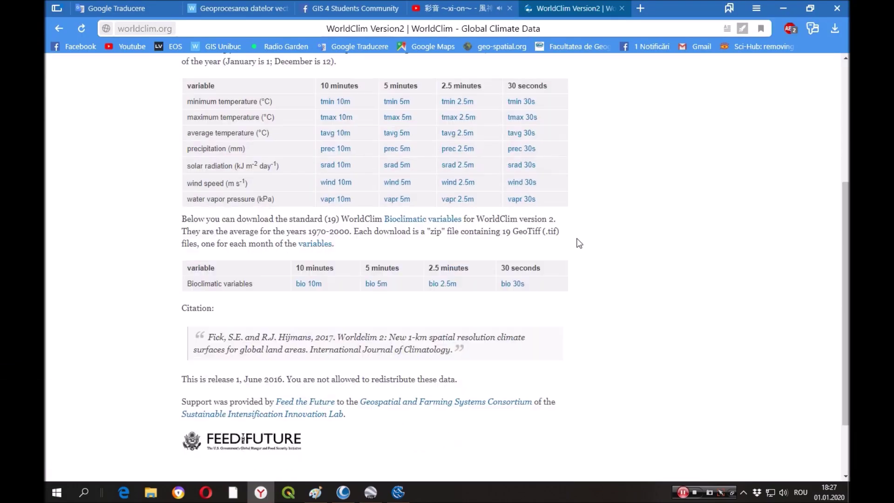
{"action": "scroll", "coordinate": [613, 302], "scroll_direction": "up", "scroll_amount": 5}
{"action": "scroll", "coordinate": [612, 300], "scroll_direction": "down", "scroll_amount": 4}
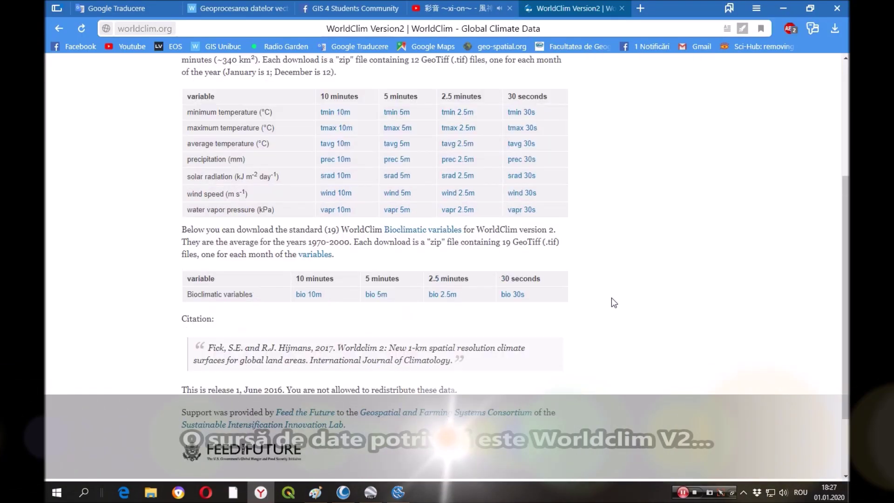
{"action": "scroll", "coordinate": [612, 300], "scroll_direction": "up", "scroll_amount": 5}
{"action": "scroll", "coordinate": [612, 301], "scroll_direction": "down", "scroll_amount": 5}
{"action": "scroll", "coordinate": [611, 297], "scroll_direction": "up", "scroll_amount": 4}
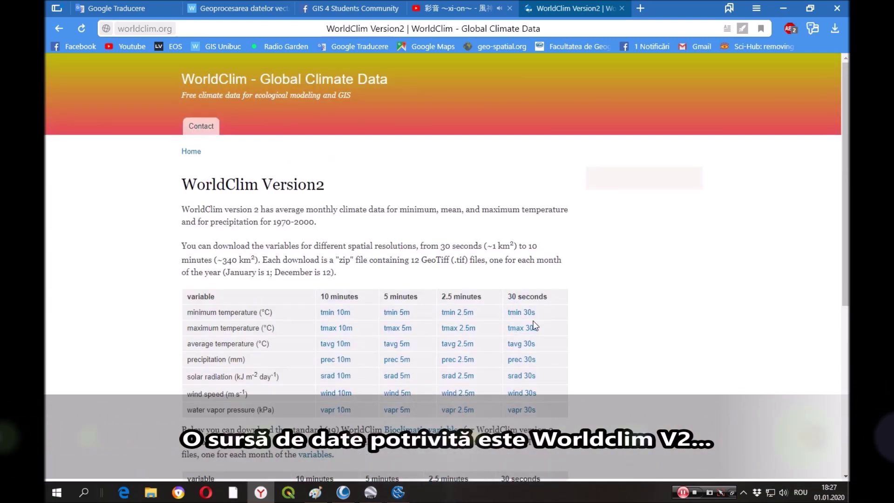
{"action": "scroll", "coordinate": [527, 274], "scroll_direction": "down", "scroll_amount": 2}
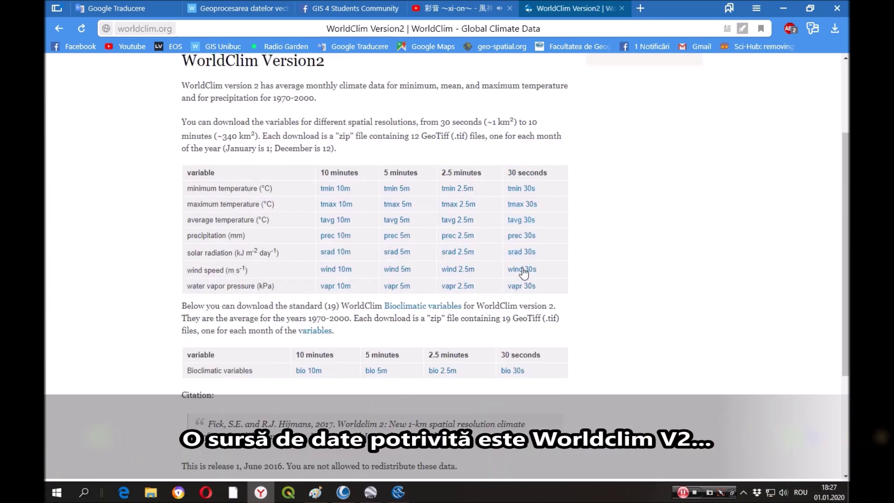
{"action": "scroll", "coordinate": [531, 270], "scroll_direction": "up", "scroll_amount": 2}
{"action": "scroll", "coordinate": [529, 253], "scroll_direction": "down", "scroll_amount": 2}
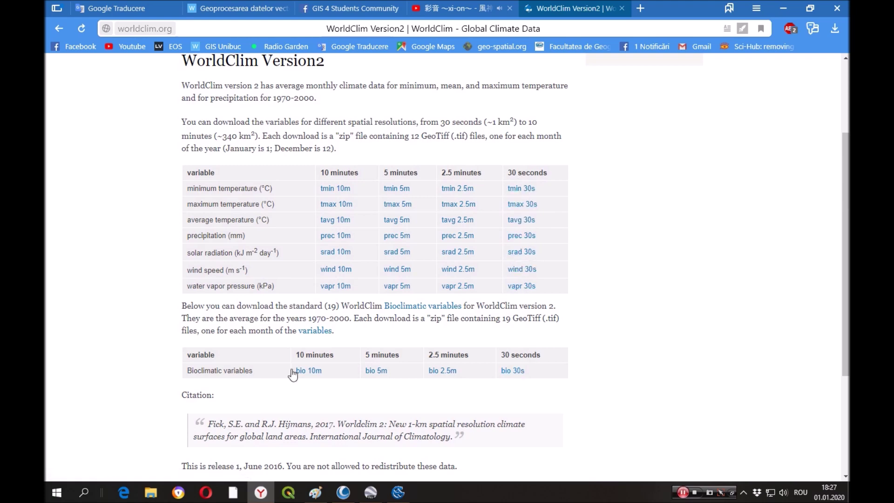
- Switch to SAGA and load the monthly mean temperature grids TMA_1 to TMA_12 from the Worldclim V2 RO\TMA folder
{"action": "left_click", "coordinate": [389, 498]}
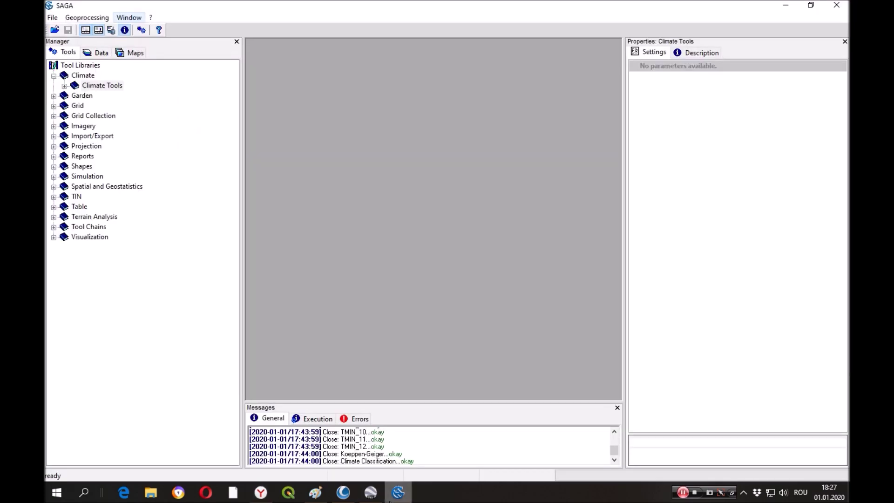
{"action": "left_click", "coordinate": [52, 20]}
{"action": "mouse_move", "coordinate": [94, 91]}
{"action": "left_click", "coordinate": [191, 109]}
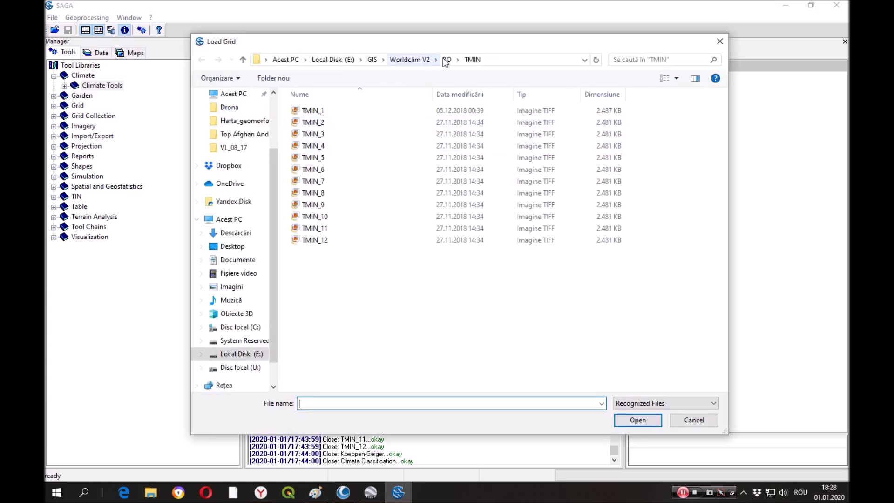
{"action": "left_click", "coordinate": [446, 59]}
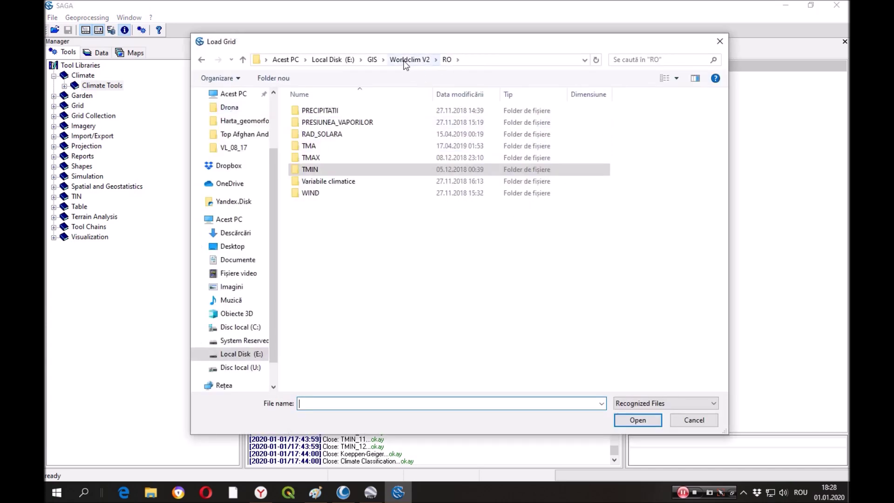
{"action": "left_click", "coordinate": [405, 60]}
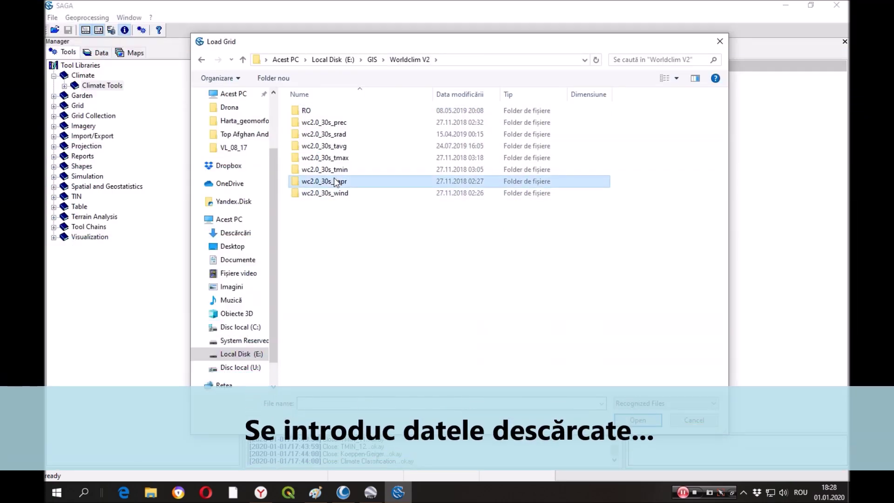
{"action": "double_click", "coordinate": [326, 123]}
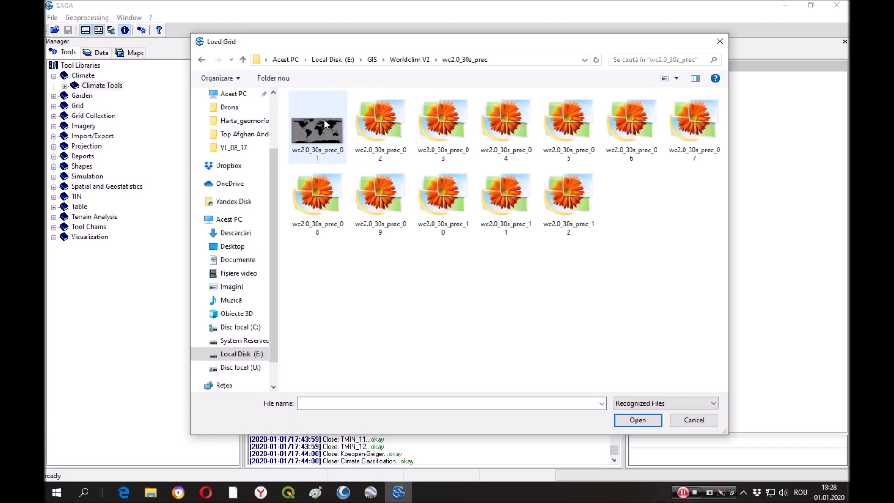
{"action": "left_click", "coordinate": [202, 61]}
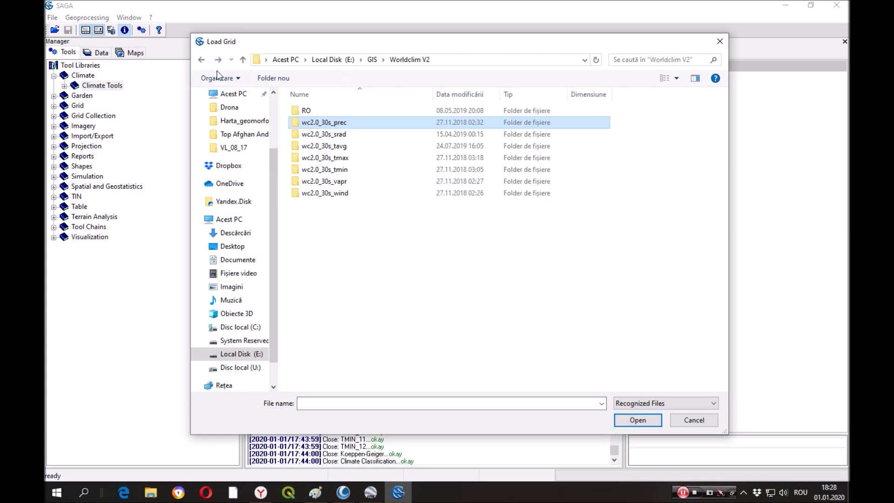
{"action": "double_click", "coordinate": [308, 110]}
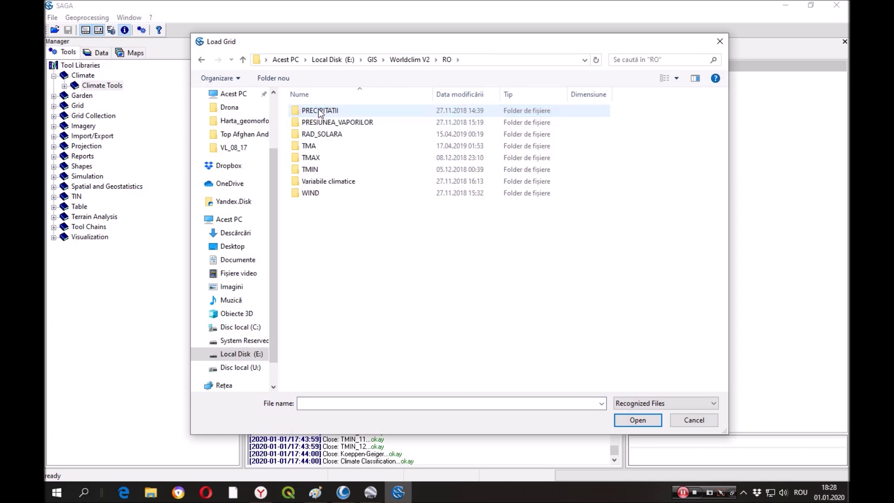
{"action": "double_click", "coordinate": [320, 144]}
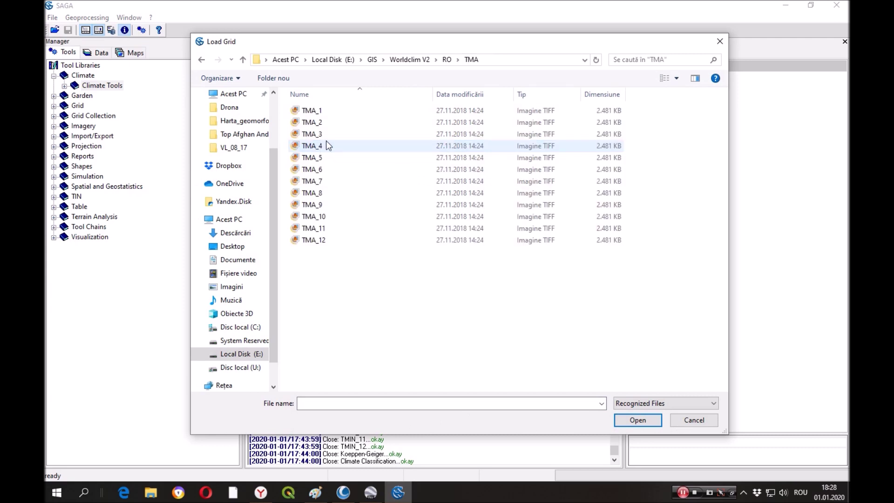
{"action": "left_click", "coordinate": [314, 240], "text": "shift"}
{"action": "left_click", "coordinate": [636, 423]}
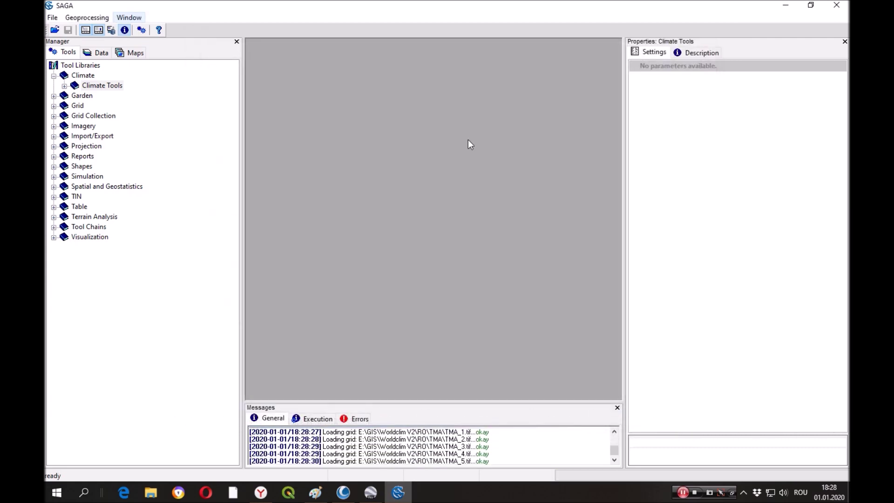
- Load the monthly precipitation grids PRECIP_1 to PRECIP_12 from the RO\PRECIPITATII folder
{"action": "left_click", "coordinate": [97, 53]}
{"action": "left_click", "coordinate": [52, 17]}
{"action": "mouse_move", "coordinate": [69, 109]}
{"action": "left_click", "coordinate": [156, 109]}
{"action": "left_click", "coordinate": [447, 60]}
{"action": "double_click", "coordinate": [326, 111]}
{"action": "left_click", "coordinate": [312, 111]}
{"action": "left_click", "coordinate": [314, 240], "text": "shift"}
{"action": "left_click", "coordinate": [639, 420]}
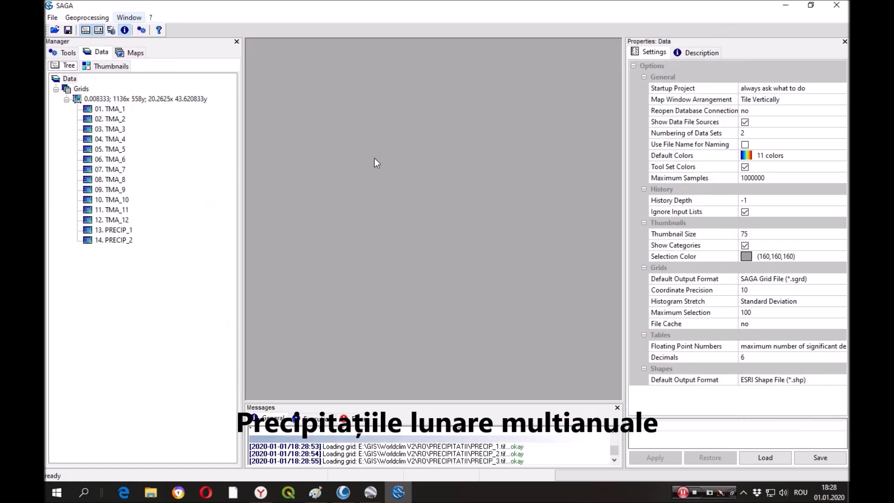
- Open the Climate Classification tool and set its grid system to 0.008333; 1136x 558y; 20.2625x 43.620833y
{"action": "left_click", "coordinate": [65, 52]}
{"action": "left_click", "coordinate": [64, 86]}
{"action": "double_click", "coordinate": [123, 115]}
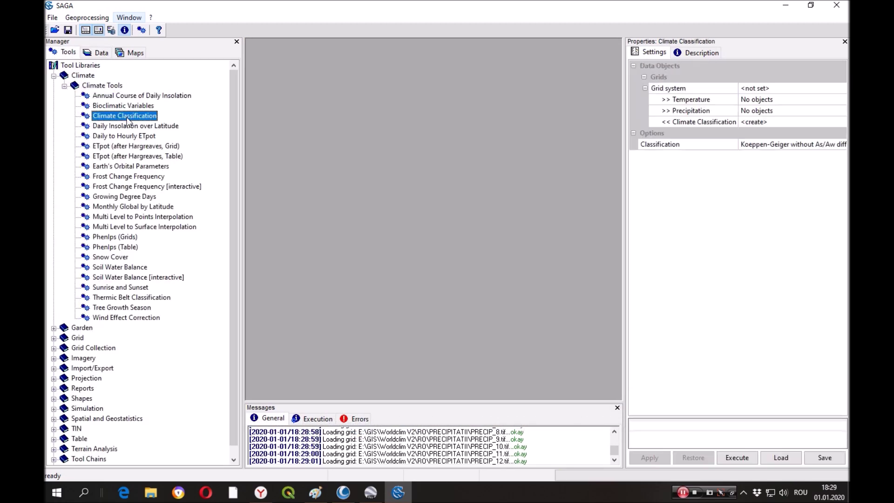
{"action": "left_click", "coordinate": [419, 103]}
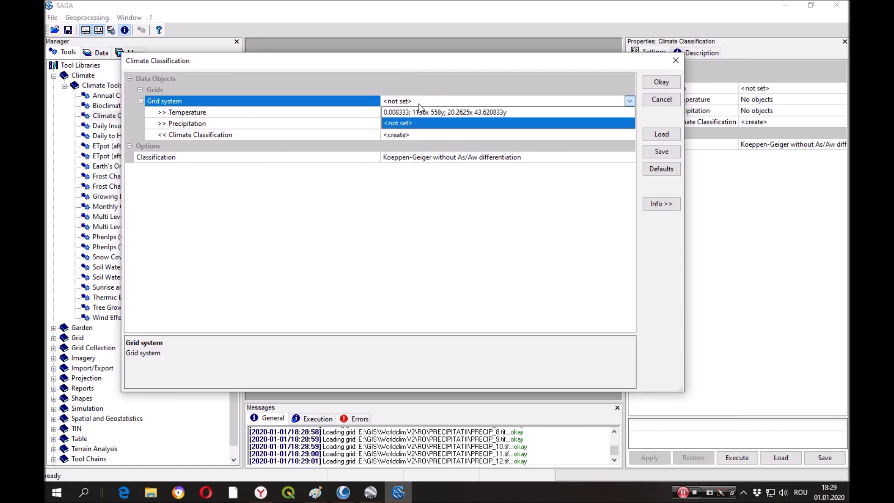
{"action": "left_click", "coordinate": [433, 111]}
- Assign the grids TMA_1 to TMA_12 as the tool's temperature input
{"action": "left_click", "coordinate": [630, 113]}
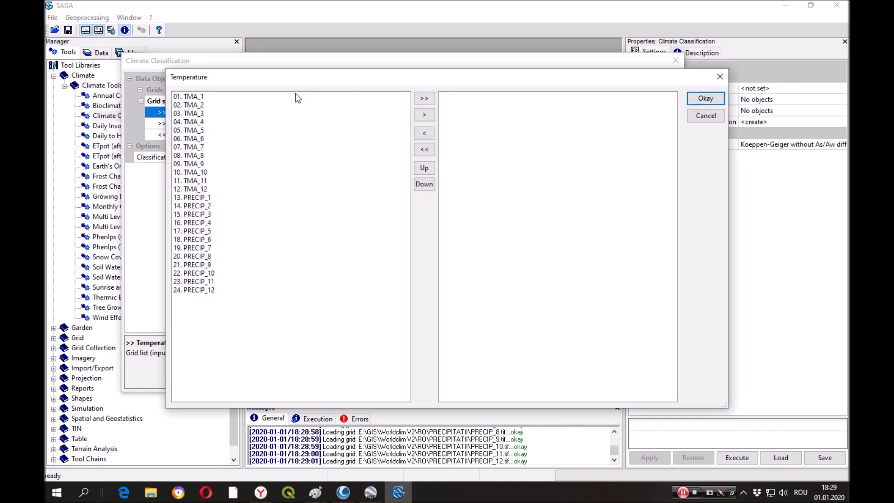
{"action": "left_click", "coordinate": [208, 96]}
{"action": "left_click", "coordinate": [226, 189], "text": "shift"}
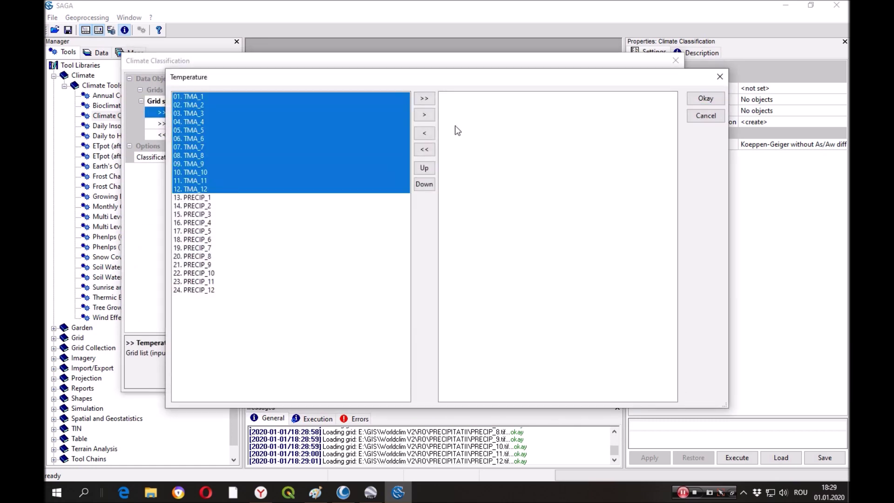
{"action": "left_click", "coordinate": [418, 117]}
{"action": "left_click", "coordinate": [705, 99]}
- Assign the grids PRECIP_1 to PRECIP_12 as the tool's precipitation input
{"action": "left_click", "coordinate": [429, 127]}
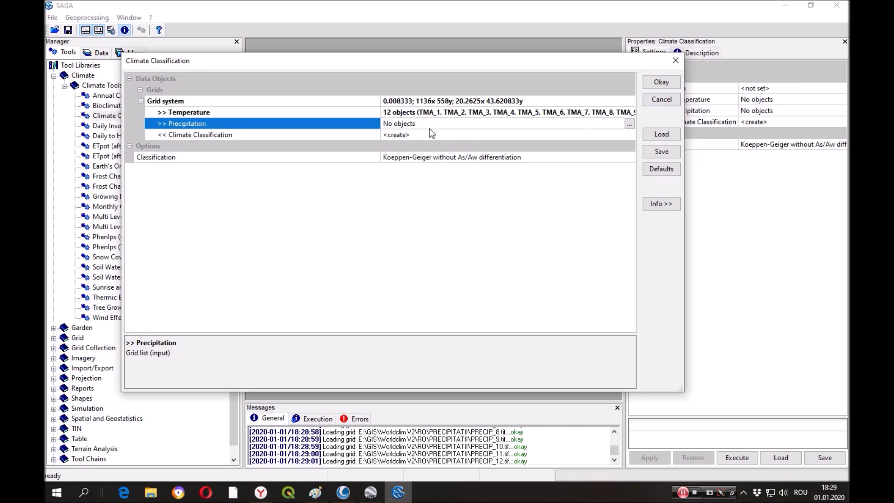
{"action": "left_click", "coordinate": [630, 124]}
{"action": "left_click", "coordinate": [206, 198]}
{"action": "left_click", "coordinate": [194, 290], "text": "shift"}
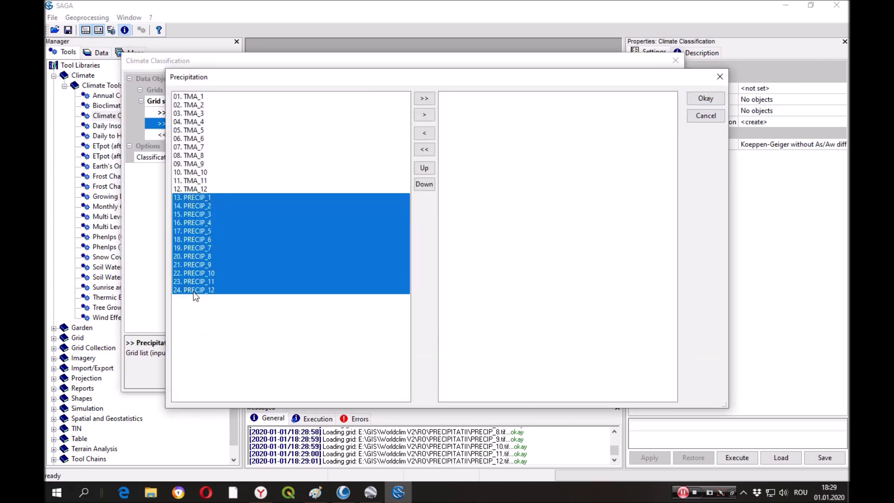
{"action": "left_click", "coordinate": [430, 119]}
{"action": "left_click", "coordinate": [706, 98]}
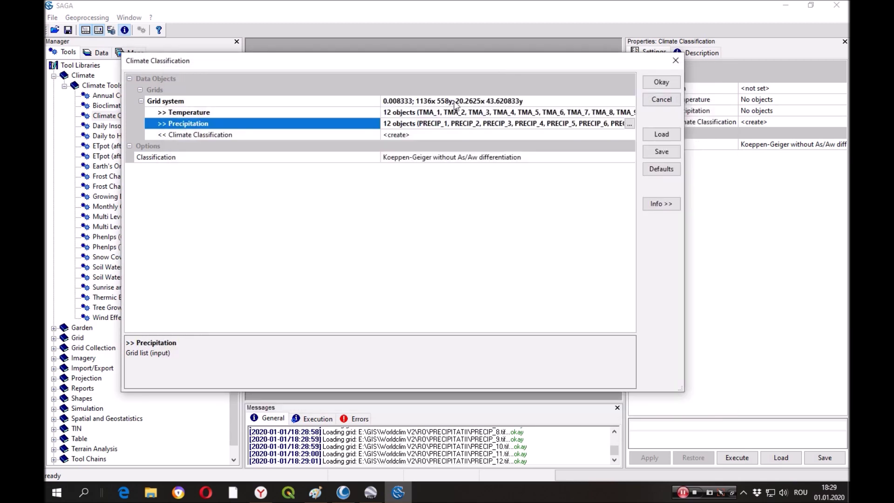
- Run the classification with Koeppen-Geiger after Peel et al. (2007) and display the output grid in an enlarged map window
{"action": "left_click", "coordinate": [438, 159]}
{"action": "left_click", "coordinate": [508, 188]}
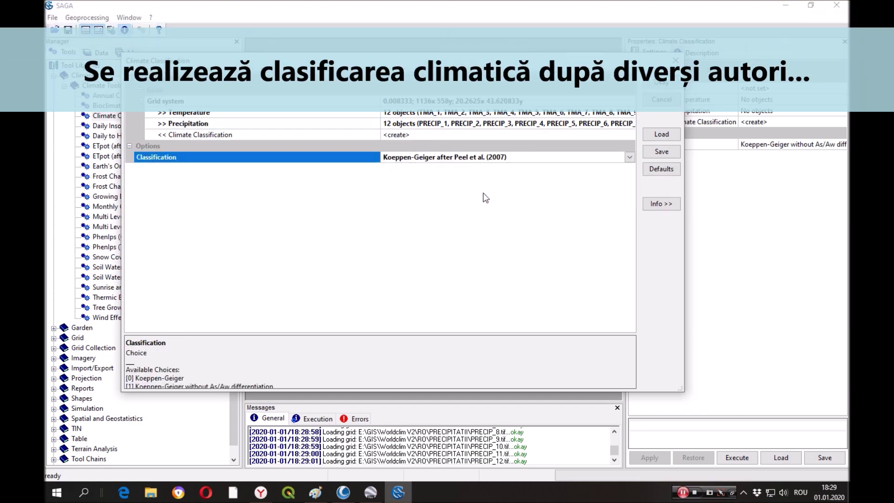
{"action": "mouse_move", "coordinate": [544, 64]}
{"action": "left_mouse_down"}
{"action": "mouse_move", "coordinate": [500, 43]}
{"action": "mouse_move", "coordinate": [532, 52]}
{"action": "left_mouse_up"}
{"action": "left_click", "coordinate": [652, 71]}
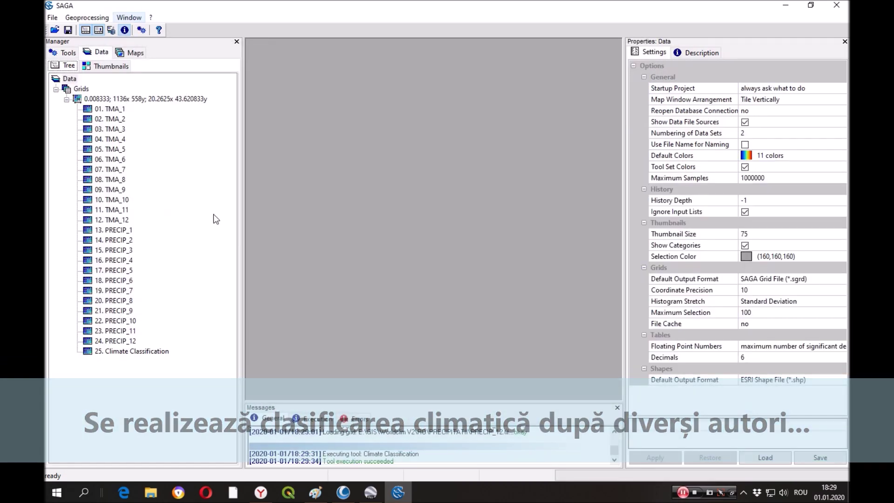
{"action": "double_click", "coordinate": [139, 352]}
{"action": "left_click_drag", "start_coordinate": [484, 219], "coordinate": [594, 357]}
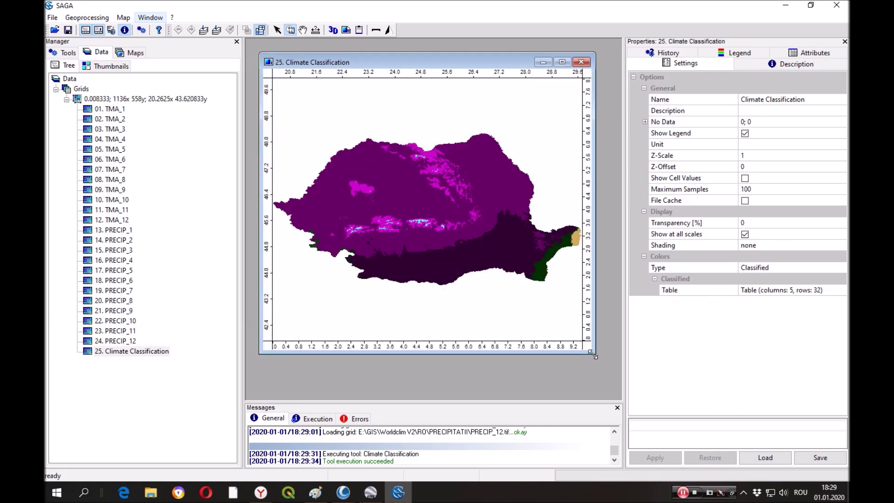
- Rename the Climate Classification grid as Koeppen-Geiger, taking the name from the tool's description
{"action": "left_click", "coordinate": [69, 52]}
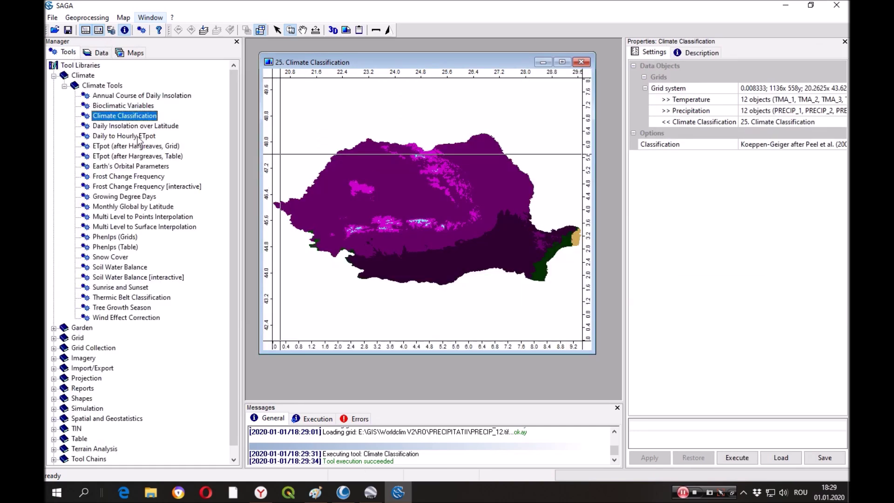
{"action": "left_click", "coordinate": [696, 52]}
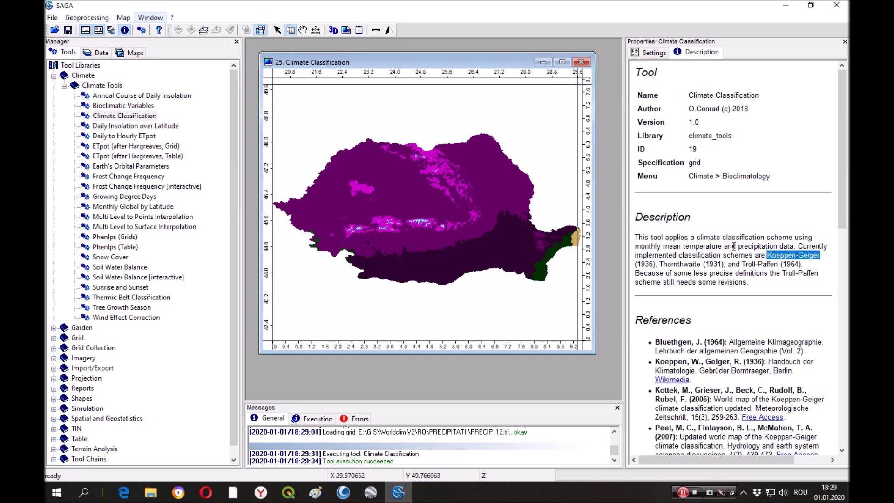
{"action": "left_click", "coordinate": [96, 52]}
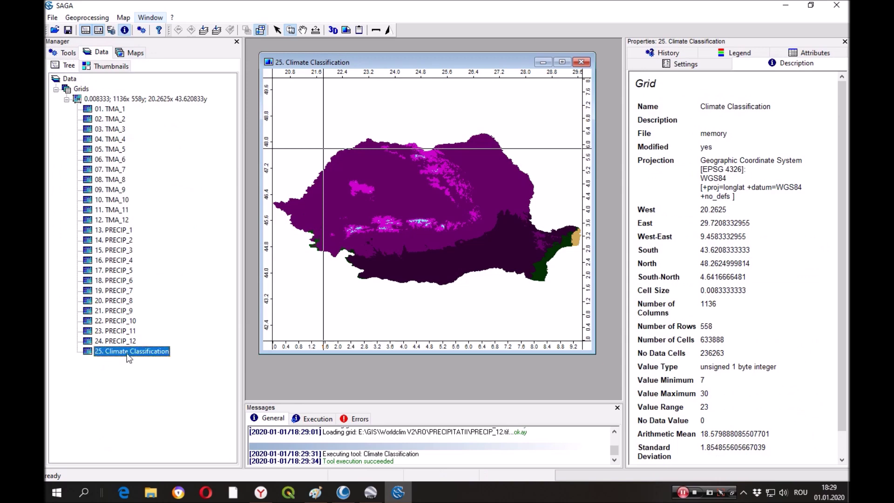
{"action": "left_click", "coordinate": [688, 69]}
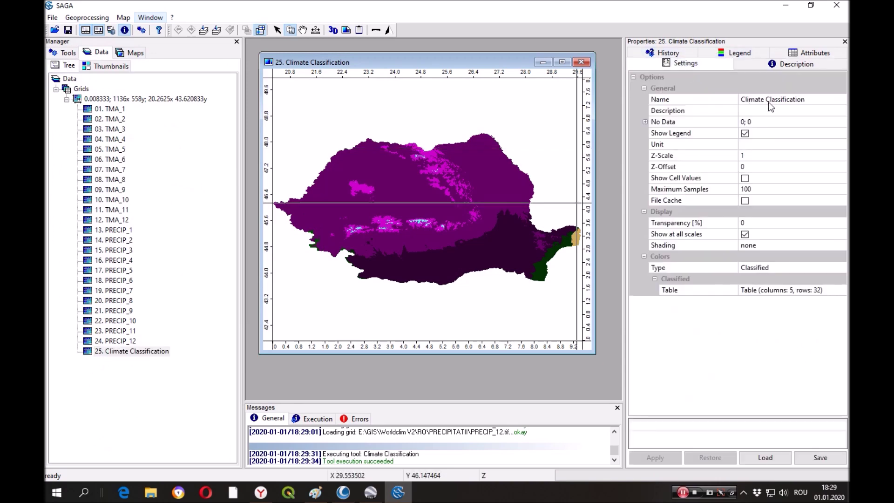
{"action": "left_click", "coordinate": [770, 101]}
{"action": "key", "text": "Return"}
- Show the Koeppen-Geiger grid's legend and examine the climate classes on the map
{"action": "left_click", "coordinate": [741, 53]}
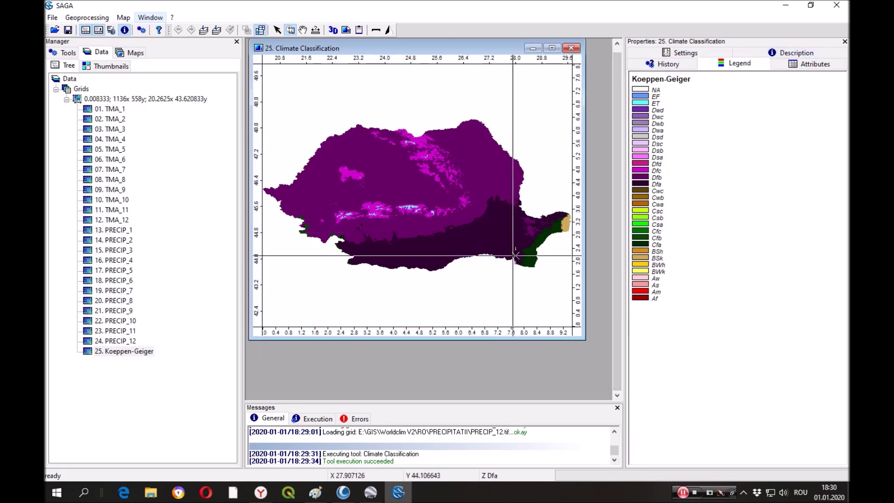
{"action": "scroll", "coordinate": [434, 209], "scroll_direction": "up", "scroll_amount": 2}
{"action": "scroll", "coordinate": [435, 219], "scroll_direction": "down", "scroll_amount": 2}
{"action": "scroll", "coordinate": [424, 167], "scroll_direction": "up", "scroll_amount": 2}
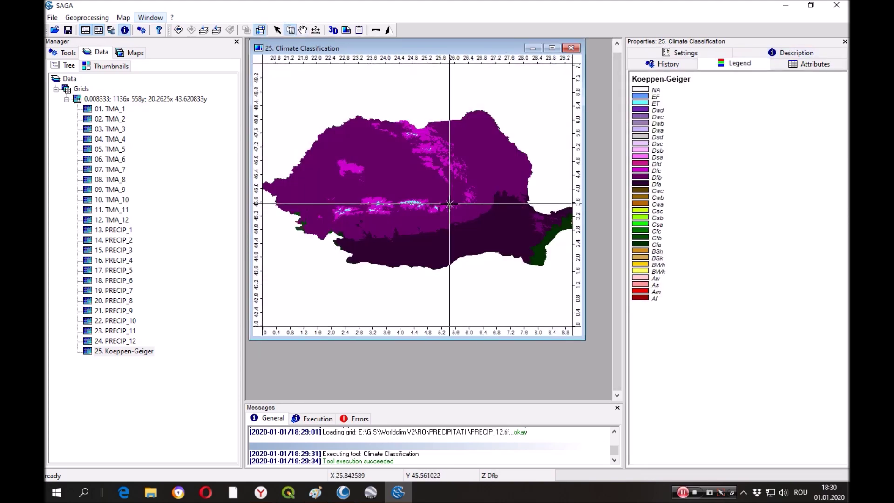
- Run the Climate Classification tool with the Wissmann (1939) scheme, writing the result to a newly created grid
{"action": "left_click", "coordinate": [66, 52]}
{"action": "left_click", "coordinate": [138, 115]}
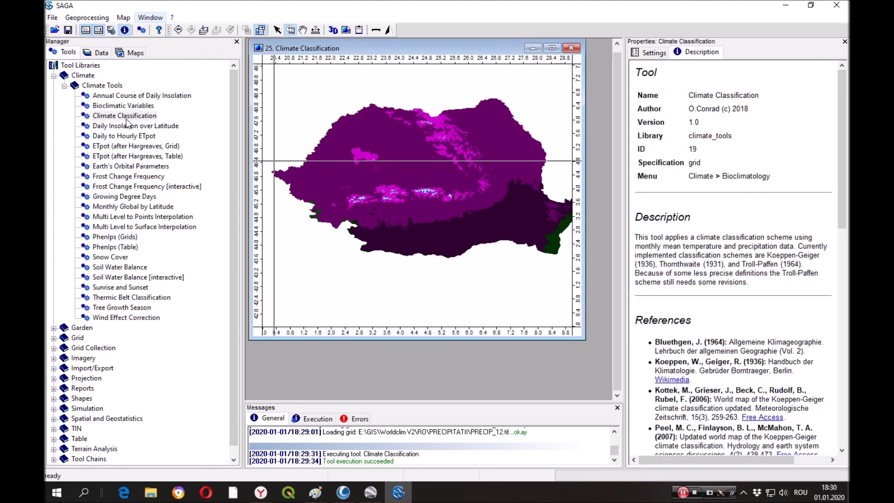
{"action": "double_click", "coordinate": [127, 117]}
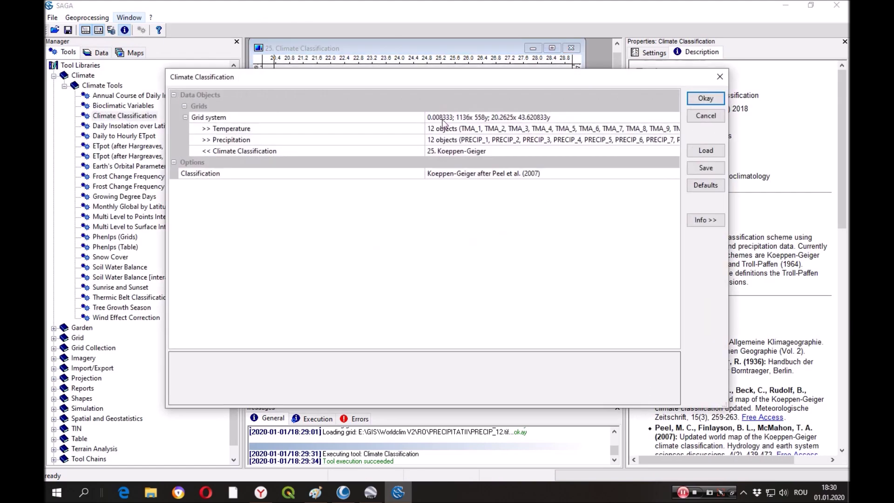
{"action": "left_click", "coordinate": [479, 174]}
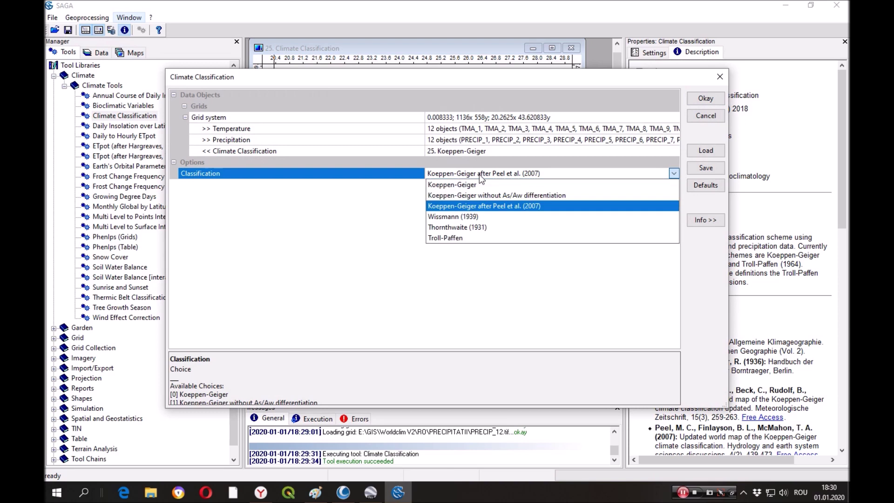
{"action": "left_click", "coordinate": [476, 221]}
{"action": "left_click", "coordinate": [464, 151]}
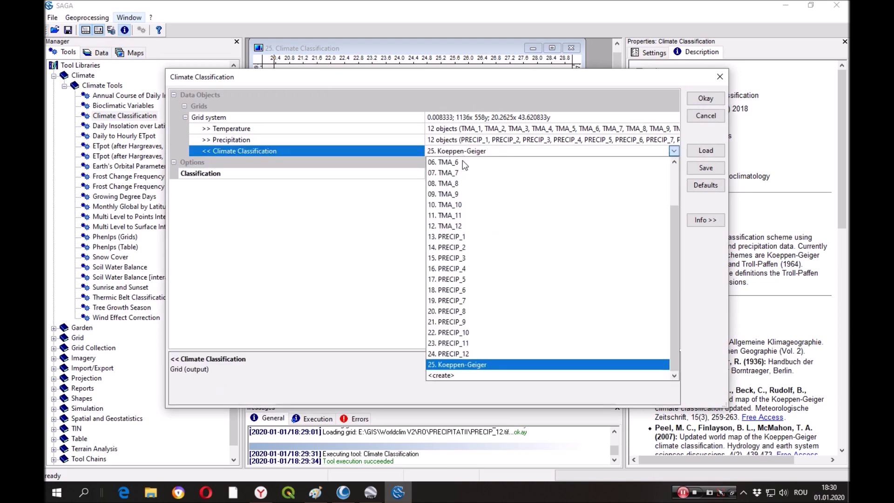
{"action": "left_click", "coordinate": [469, 368]}
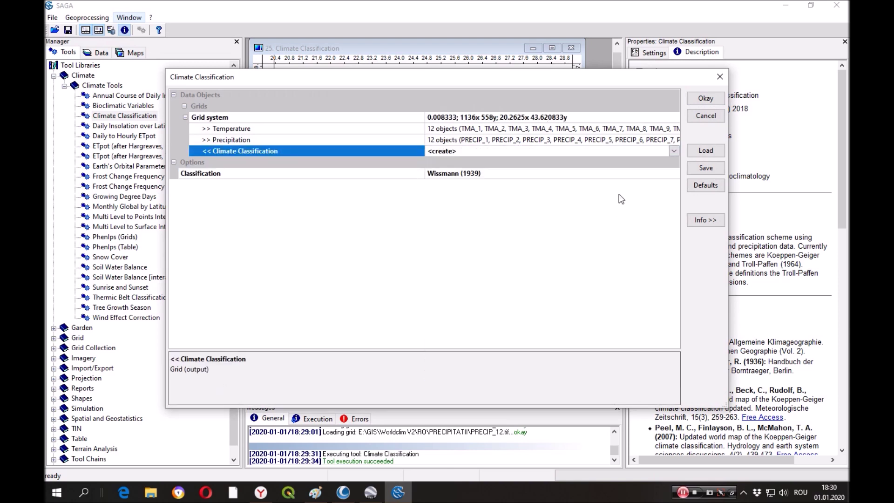
{"action": "left_click", "coordinate": [702, 98]}
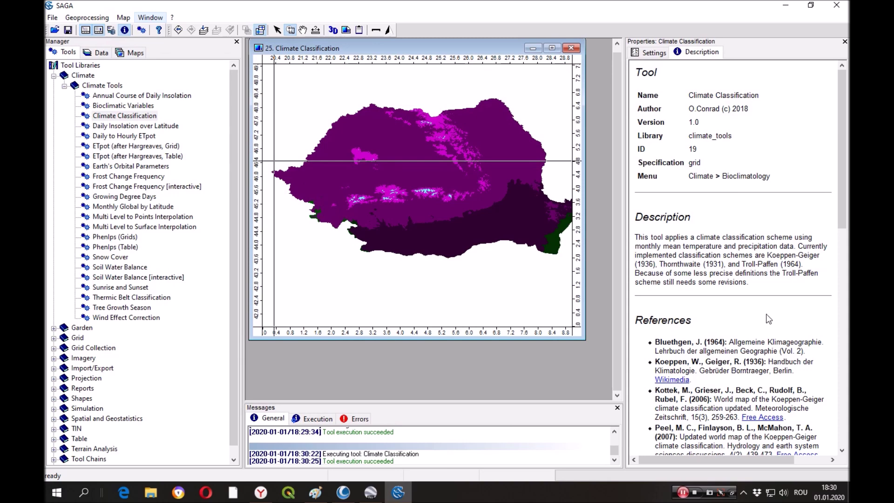
- Rename the new Climate Classification grid as "Wissmann, H. (1939)", taking the name from the references in the tool's description
{"action": "scroll", "coordinate": [769, 319], "scroll_direction": "down", "scroll_amount": 6}
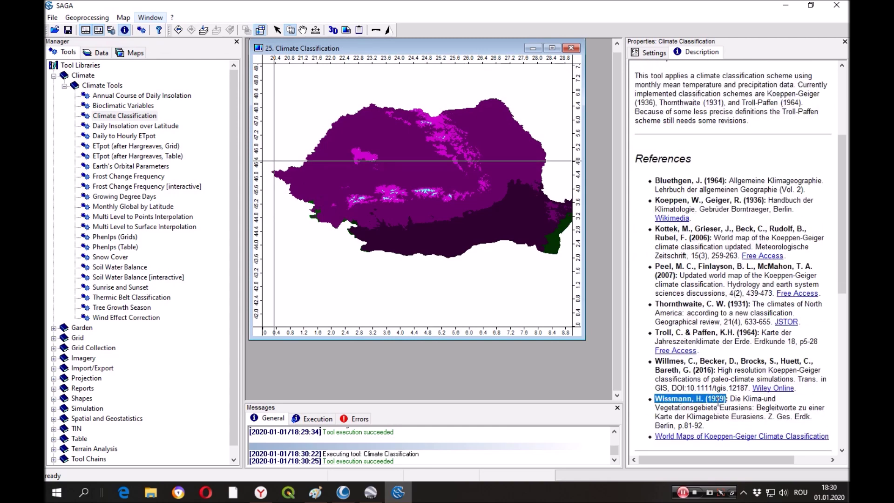
{"action": "left_click", "coordinate": [97, 52]}
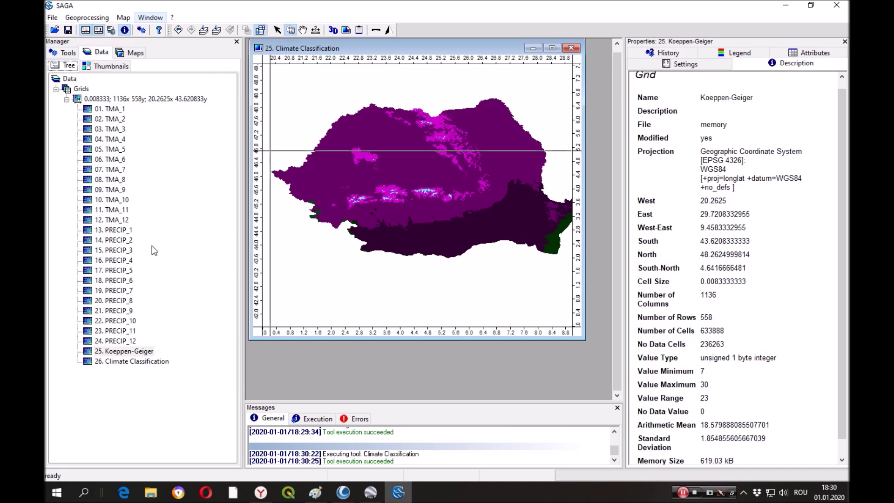
{"action": "left_click", "coordinate": [135, 362]}
{"action": "left_click", "coordinate": [674, 64]}
{"action": "left_click", "coordinate": [785, 100]}
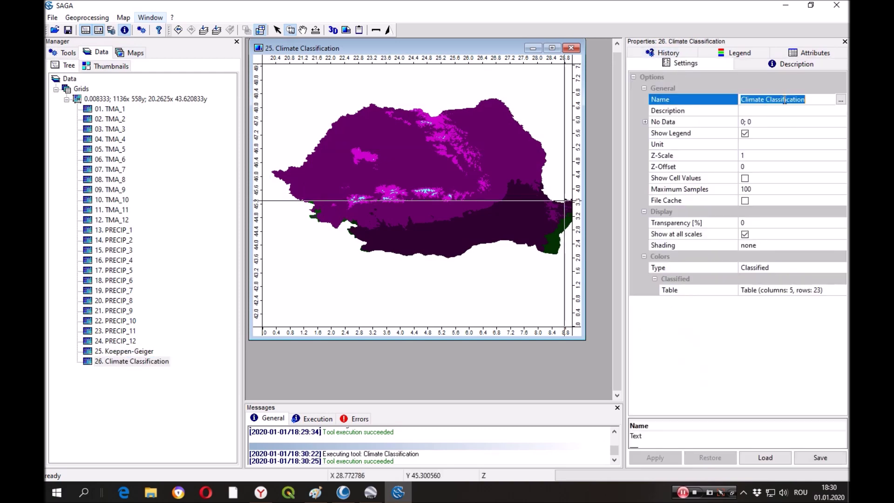
{"action": "key", "text": "Return"}
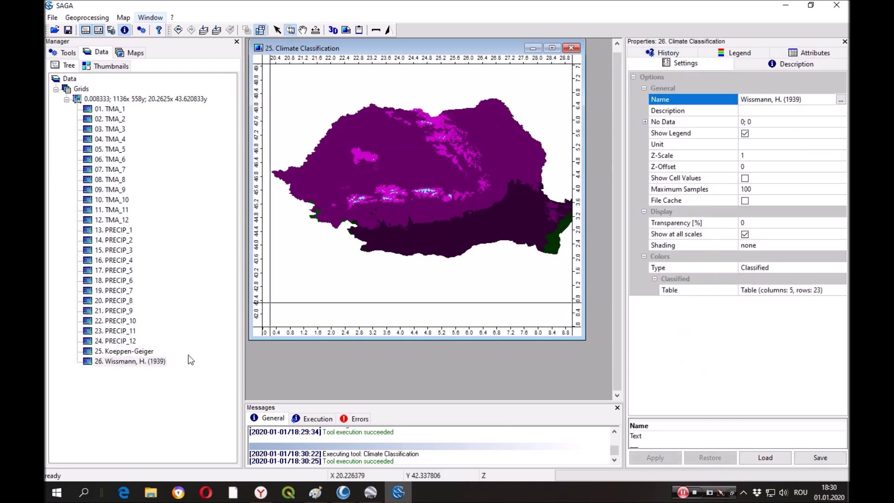
- Display the Wissmann grid in a new, enlarged map window and show its legend
{"action": "double_click", "coordinate": [142, 361]}
{"action": "left_click", "coordinate": [417, 275]}
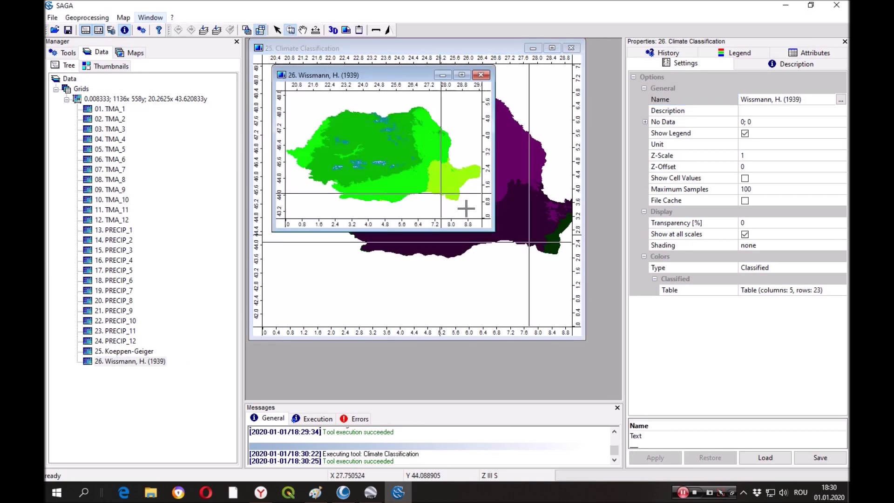
{"action": "left_click_drag", "start_coordinate": [492, 227], "coordinate": [580, 350]}
{"action": "left_click", "coordinate": [740, 53]}
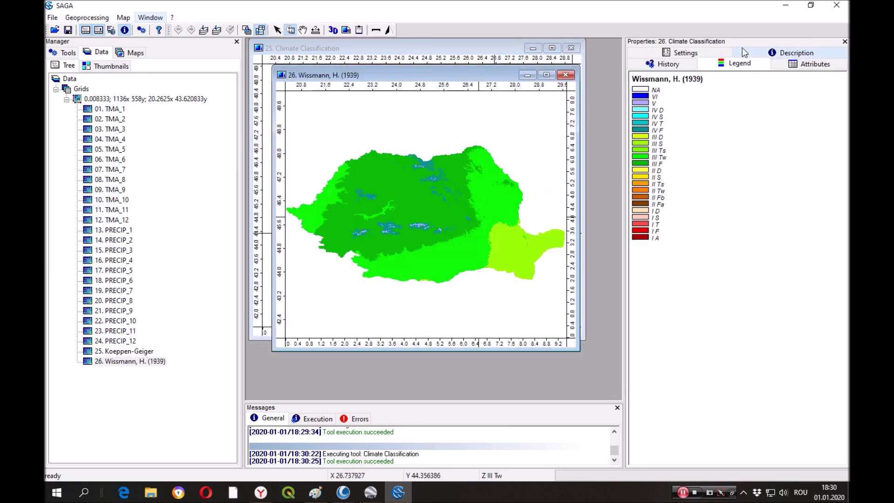
{"action": "mouse_move", "coordinate": [401, 77]}
{"action": "left_mouse_down"}
{"action": "mouse_move", "coordinate": [390, 64]}
{"action": "mouse_move", "coordinate": [402, 62]}
{"action": "left_mouse_up"}
- Run the Climate Classification tool with the Thornthwaite (1931) scheme, creating a separate output grid
{"action": "left_click", "coordinate": [69, 52]}
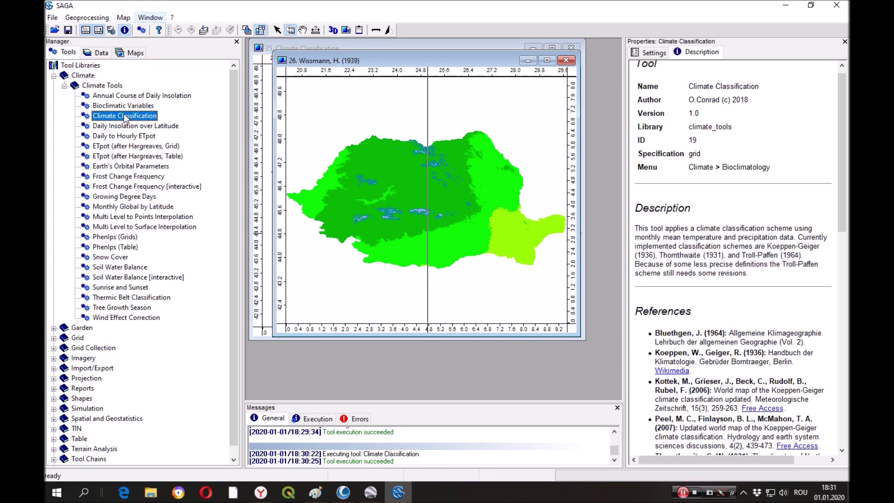
{"action": "double_click", "coordinate": [124, 116]}
{"action": "left_click", "coordinate": [484, 151]}
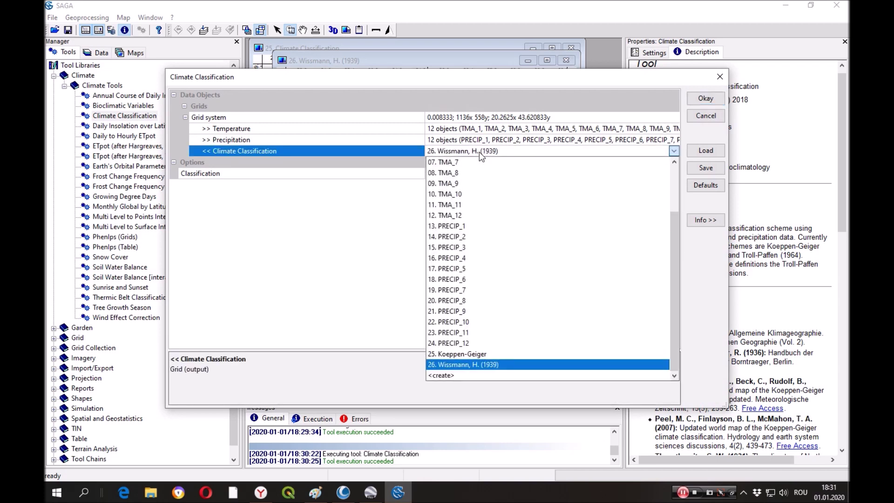
{"action": "left_click", "coordinate": [393, 229]}
{"action": "left_click", "coordinate": [476, 179]}
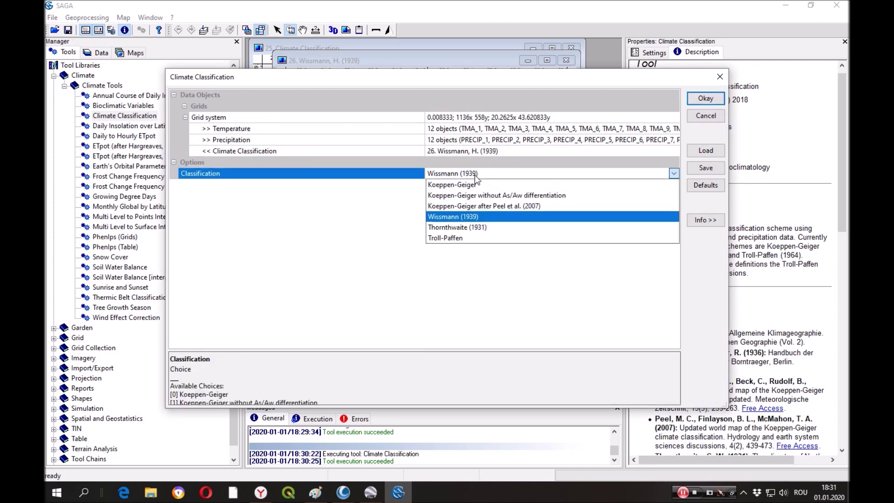
{"action": "left_click", "coordinate": [489, 226]}
{"action": "left_click", "coordinate": [484, 152]}
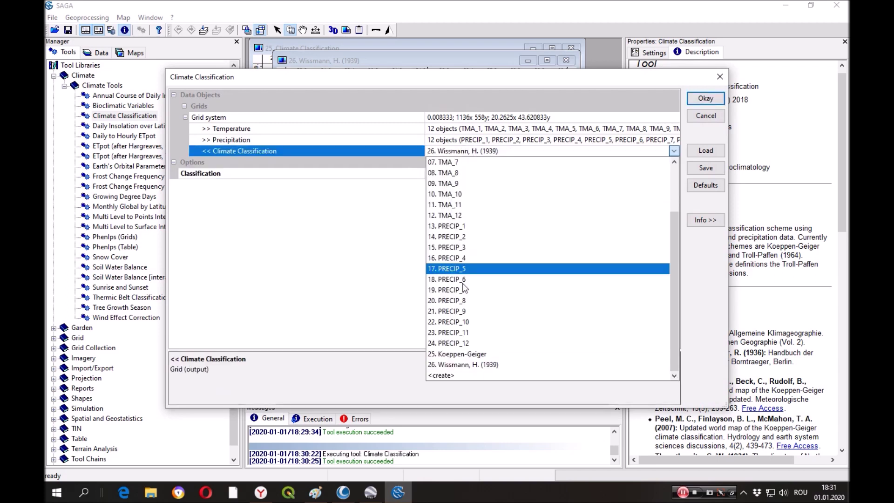
{"action": "left_click", "coordinate": [454, 375]}
{"action": "left_click", "coordinate": [705, 99]}
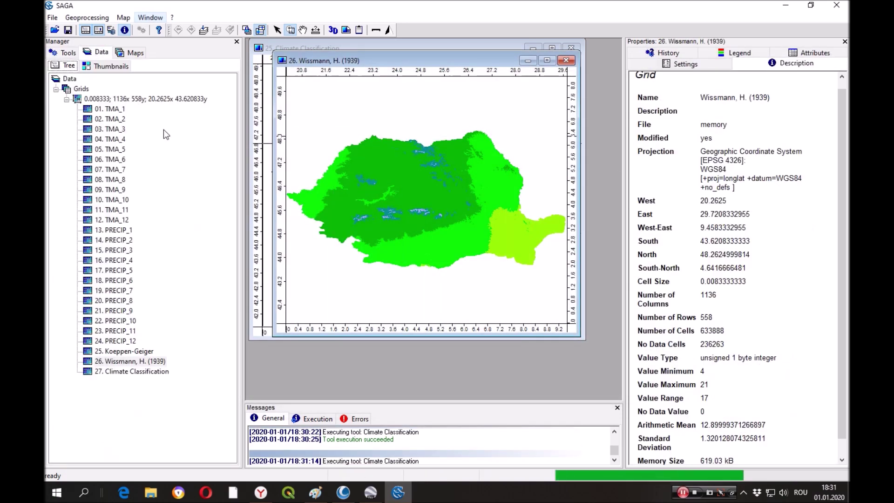
- Display the Thornthwaite output grid in a new, enlarged map window and show its legend
{"action": "double_click", "coordinate": [139, 371]}
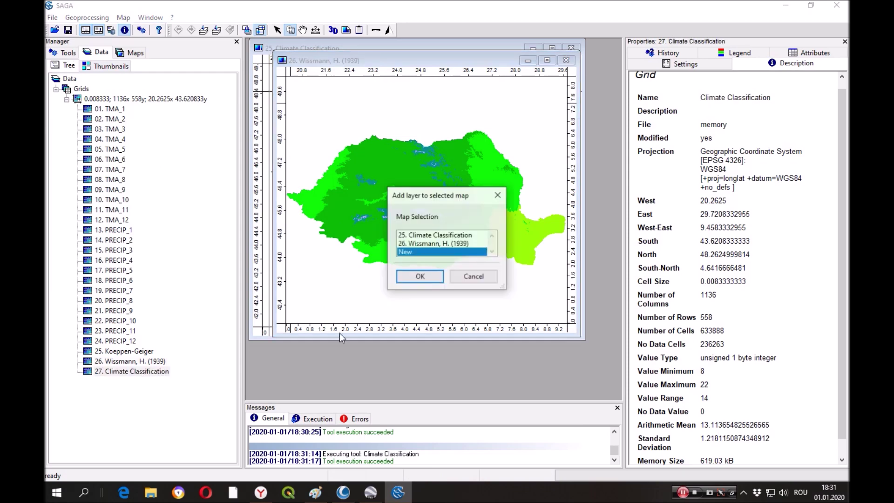
{"action": "left_click", "coordinate": [421, 276]}
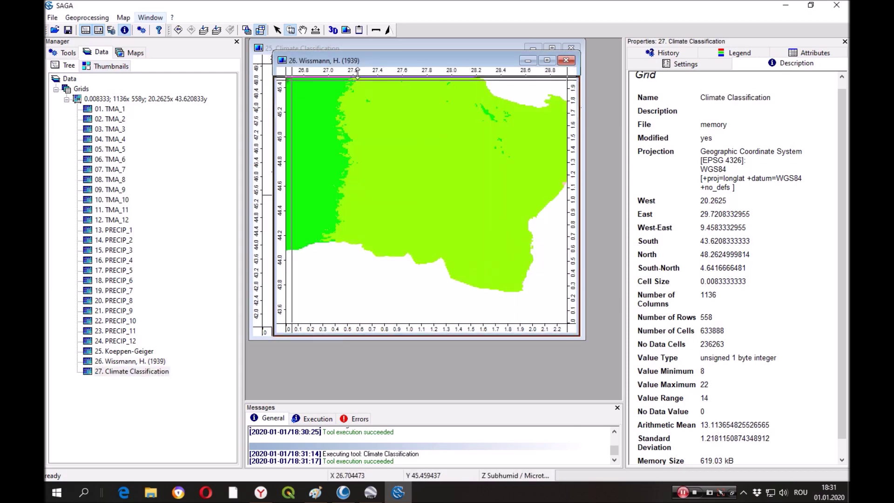
{"action": "left_click", "coordinate": [381, 97]}
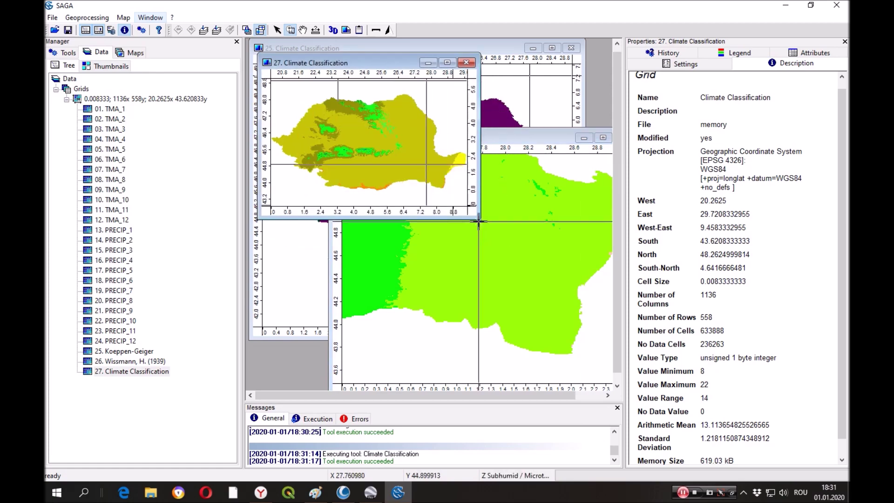
{"action": "left_click", "coordinate": [737, 55]}
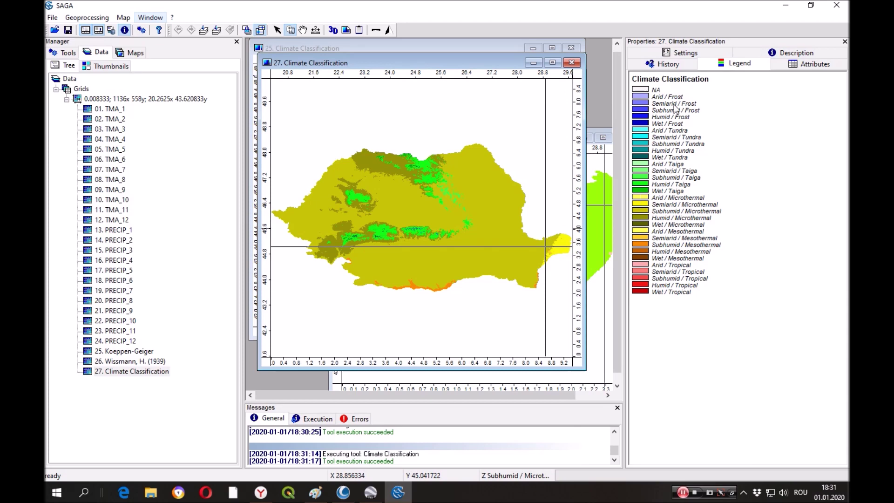
- Rename the latest Climate Classification grid as "Thornthwaite (1931)," using the text from the tool's description
{"action": "left_click", "coordinate": [693, 53]}
{"action": "left_click", "coordinate": [66, 53]}
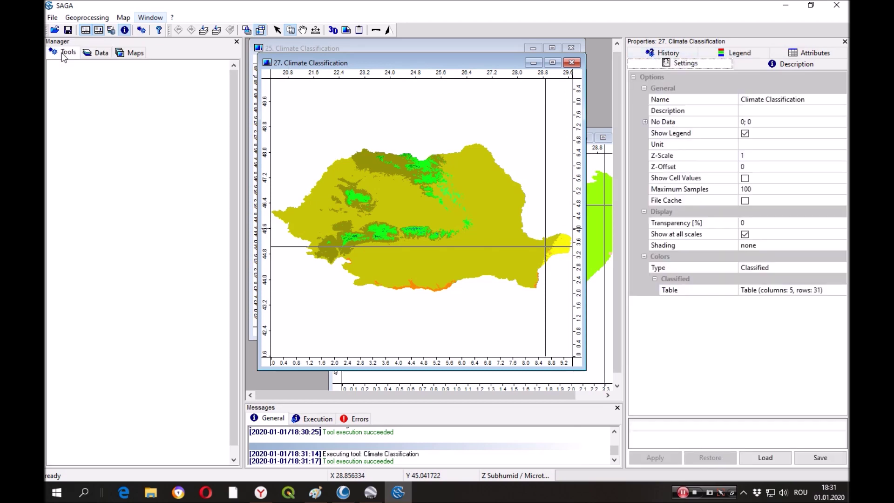
{"action": "left_click", "coordinate": [695, 53]}
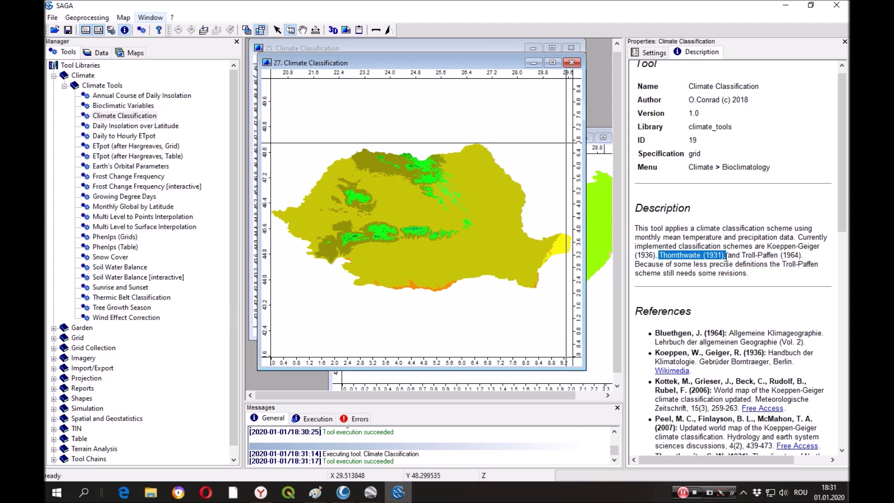
{"action": "left_click", "coordinate": [102, 53]}
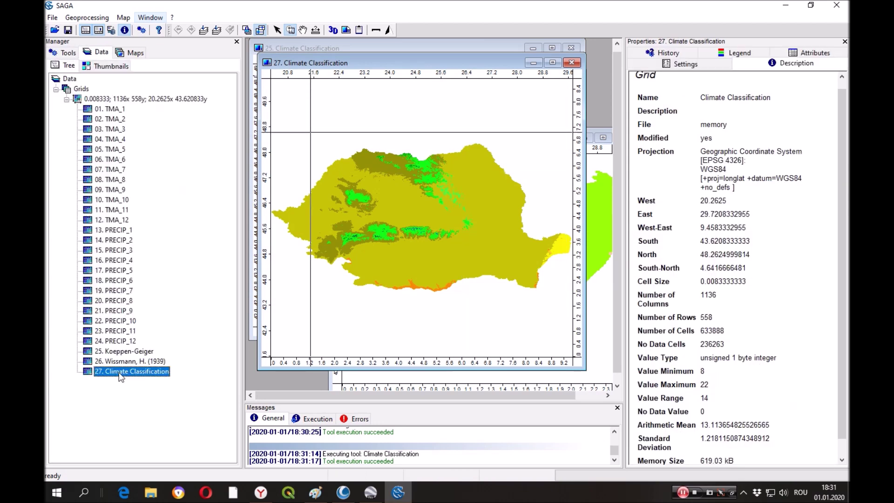
{"action": "left_click", "coordinate": [692, 65]}
{"action": "left_click", "coordinate": [801, 100]}
{"action": "type", "text": "Thornthwaite (1931),"}
{"action": "key", "text": "Return"}
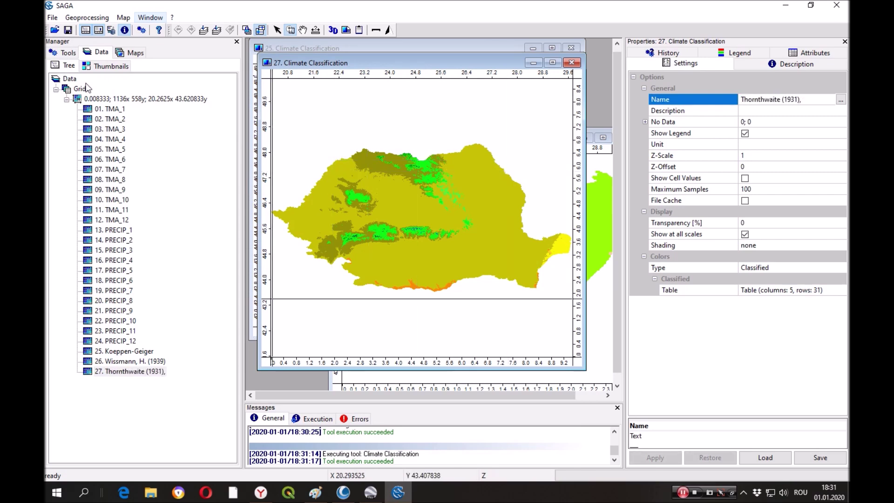
- Run the Climate Classification tool with the Troll-Paffen scheme, writing the result to a newly created grid
{"action": "left_click", "coordinate": [65, 52]}
{"action": "left_click_drag", "start_coordinate": [355, 67], "coordinate": [387, 63]}
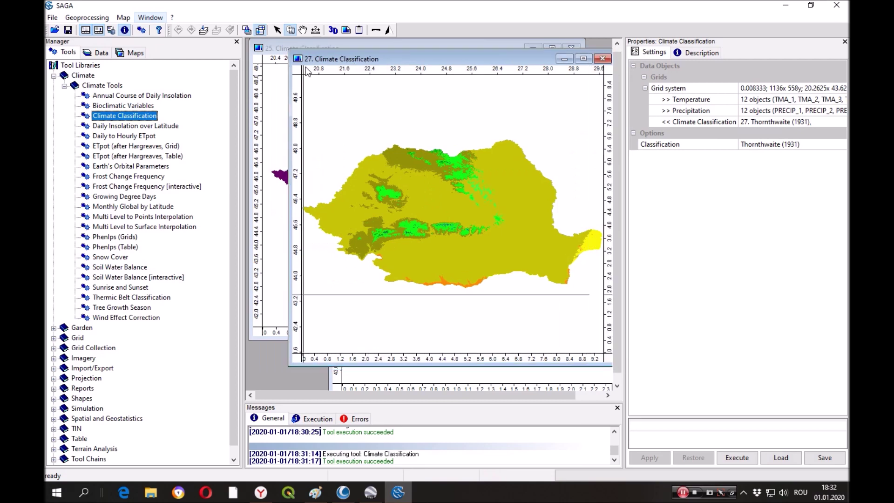
{"action": "left_click", "coordinate": [97, 52]}
{"action": "left_click", "coordinate": [65, 52]}
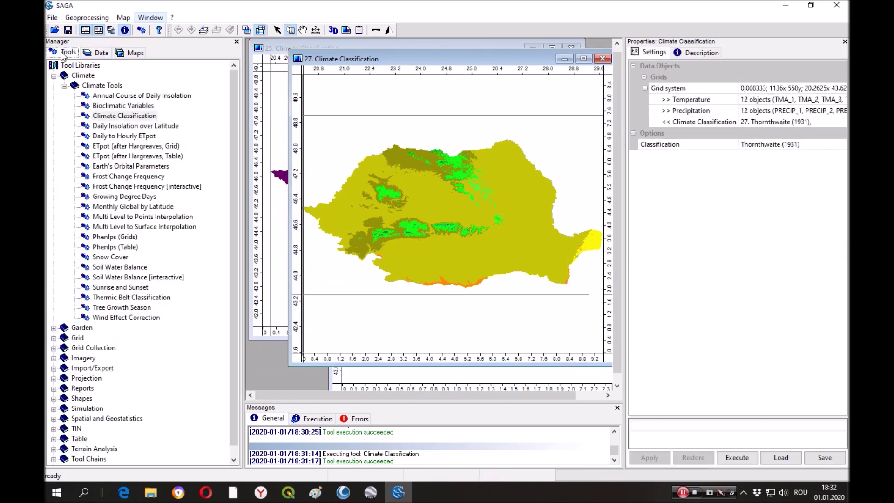
{"action": "double_click", "coordinate": [124, 116]}
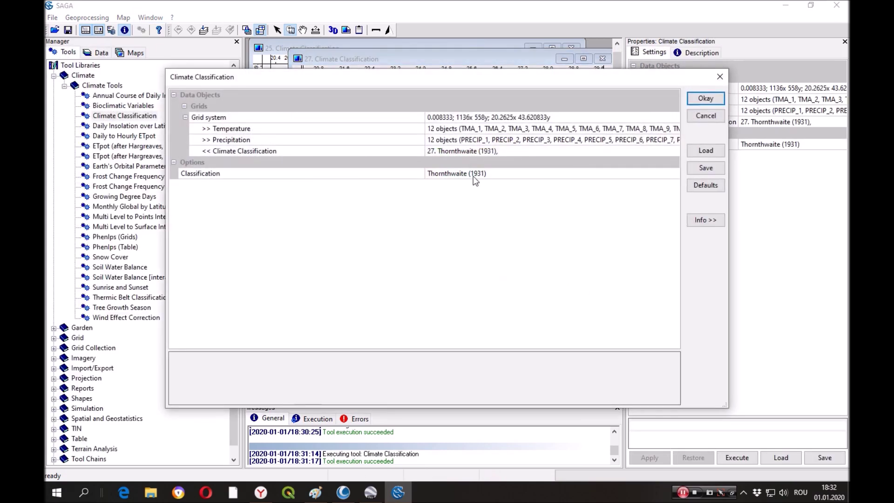
{"action": "left_click", "coordinate": [468, 177]}
{"action": "left_click", "coordinate": [473, 176]}
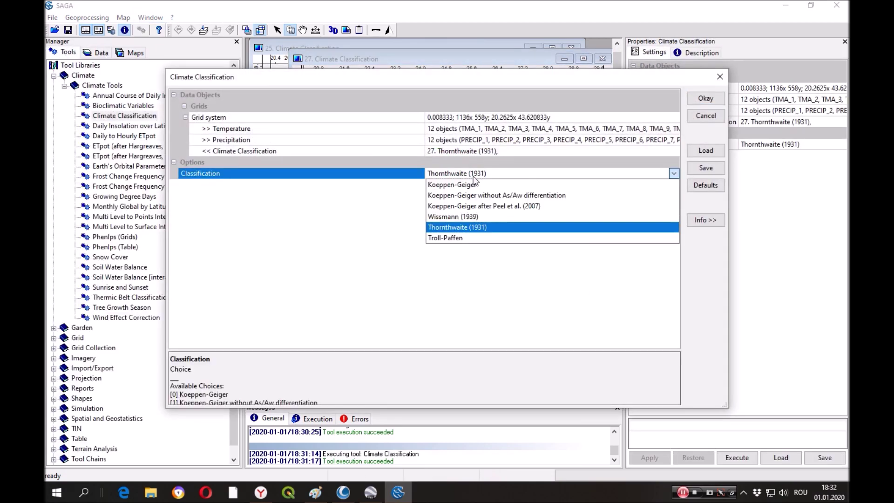
{"action": "left_click", "coordinate": [456, 238]}
{"action": "left_click", "coordinate": [472, 151]}
{"action": "left_click", "coordinate": [473, 152]}
{"action": "left_click", "coordinate": [445, 376]}
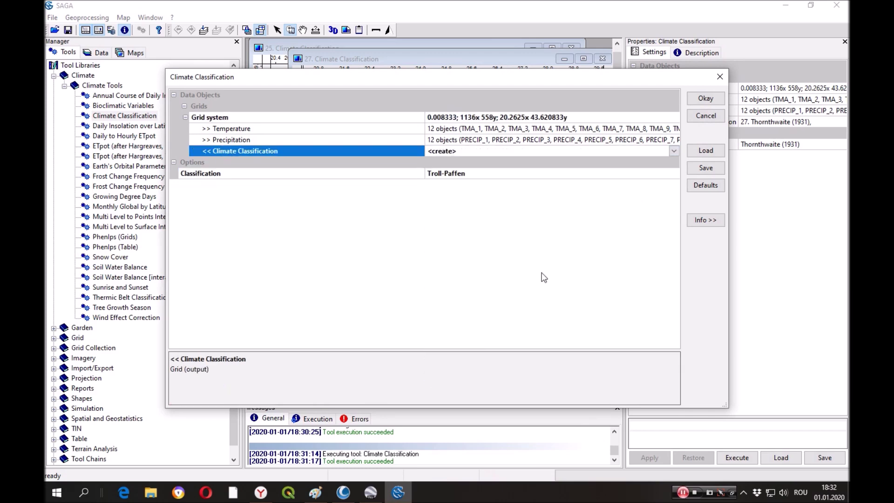
{"action": "left_click", "coordinate": [706, 98]}
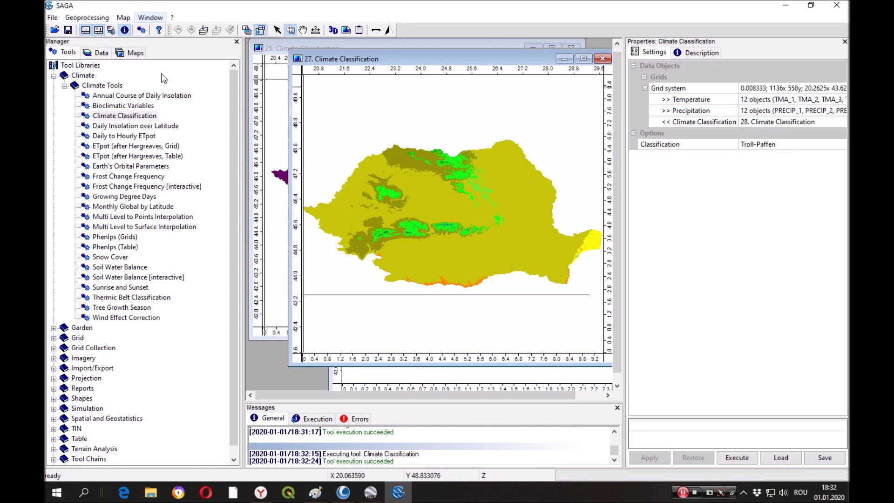
- Display the Troll-Paffen output grid in a new, enlarged map window and show its legend
{"action": "left_click", "coordinate": [100, 53]}
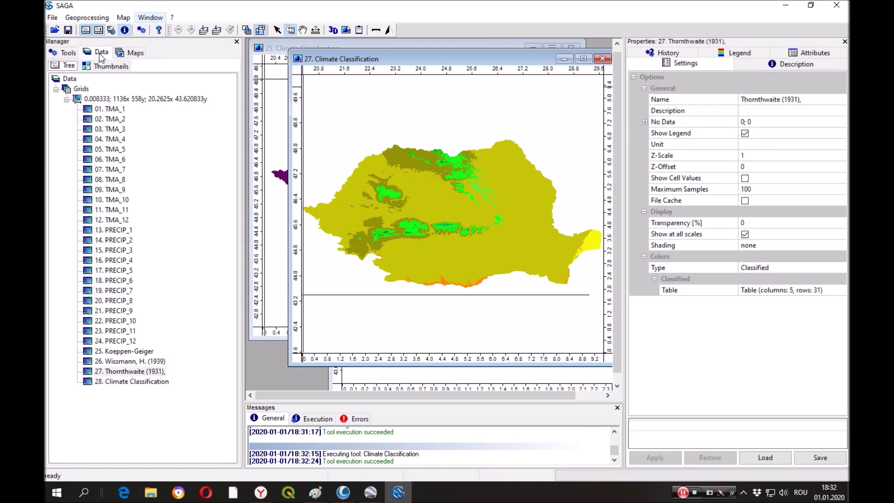
{"action": "double_click", "coordinate": [125, 383]}
{"action": "left_click", "coordinate": [421, 279]}
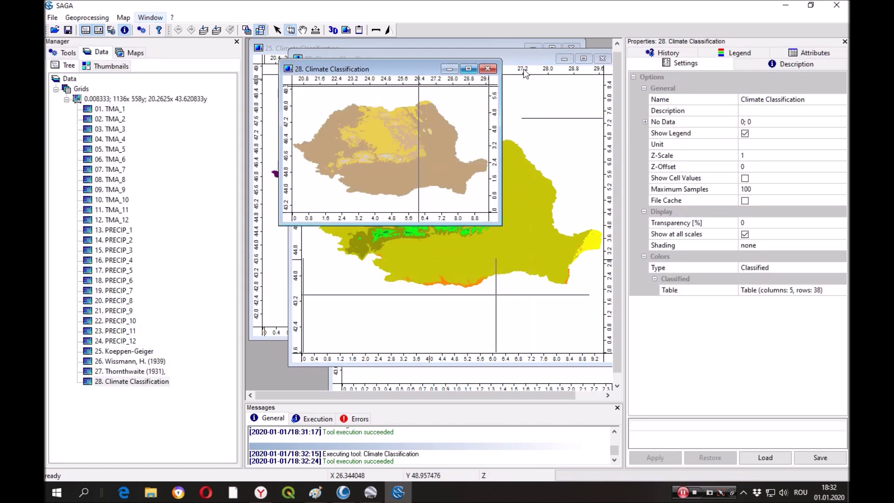
{"action": "left_click", "coordinate": [733, 54]}
{"action": "left_click_drag", "start_coordinate": [501, 226], "coordinate": [612, 361]}
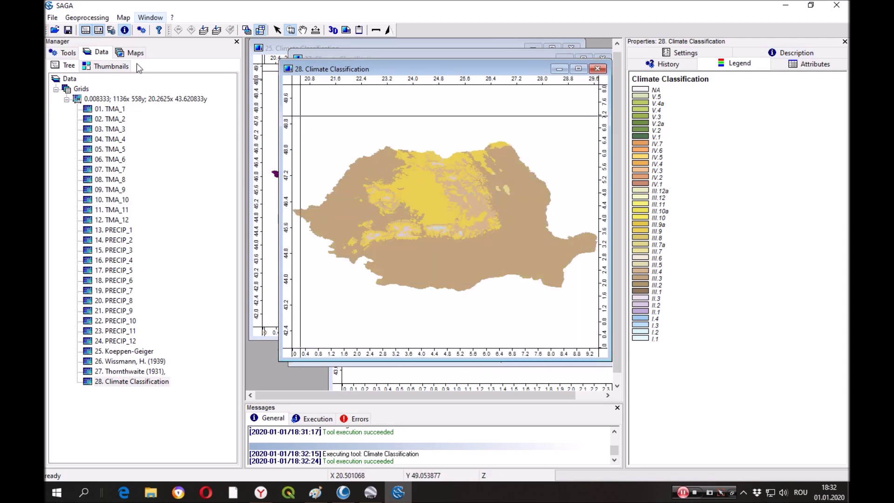
- Rename the latest Climate Classification grid as "Troll-Paffen (1964)", using the text from the tool's description
{"action": "left_click", "coordinate": [68, 53]}
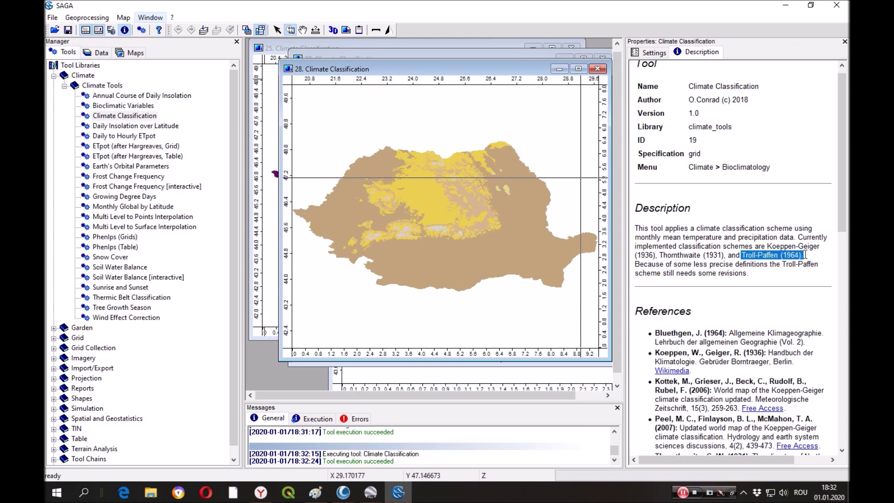
{"action": "left_click", "coordinate": [99, 52]}
{"action": "left_click", "coordinate": [138, 385]}
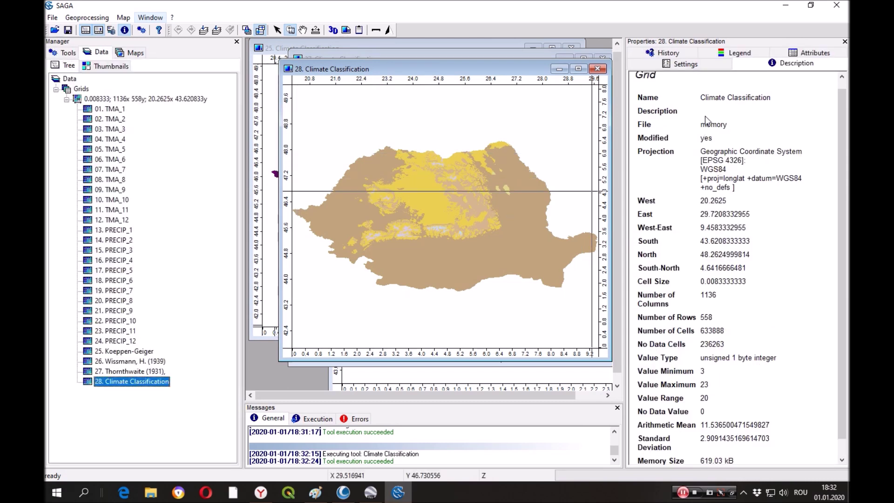
{"action": "left_click", "coordinate": [684, 65]}
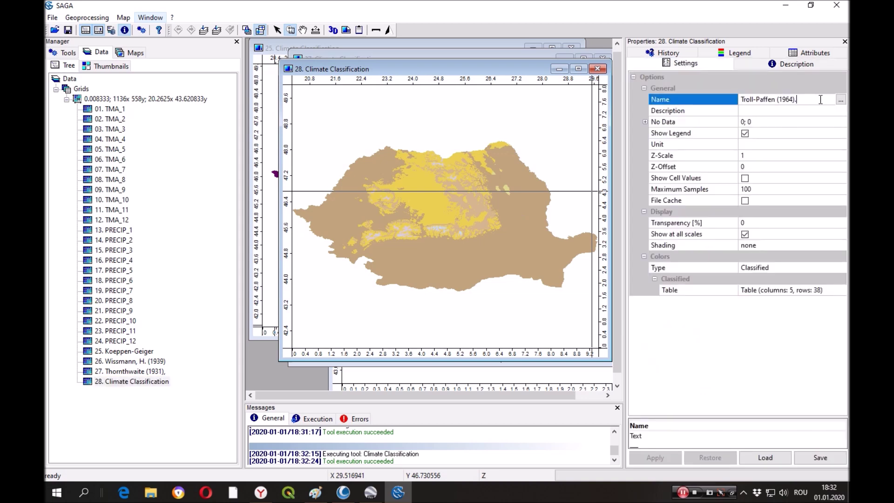
{"action": "key", "text": "Return"}
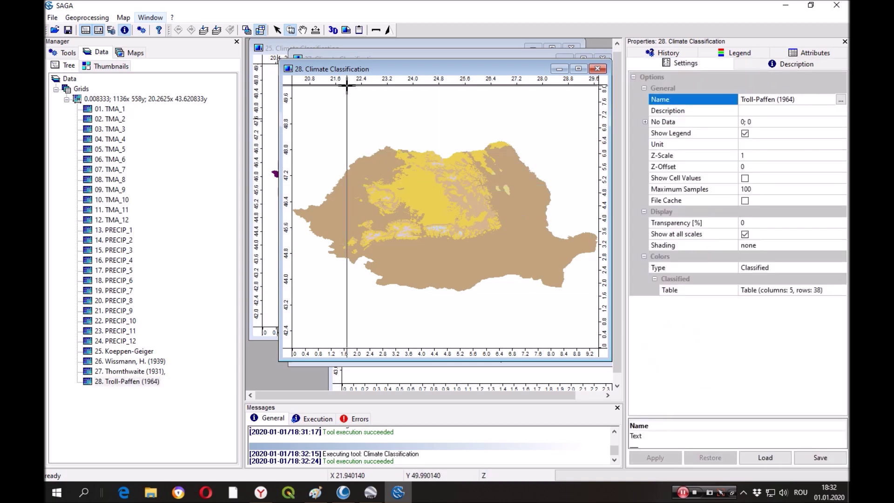
- Widen the map workspace and close all four open climate classification map windows
{"action": "left_click_drag", "start_coordinate": [623, 206], "coordinate": [688, 208]}
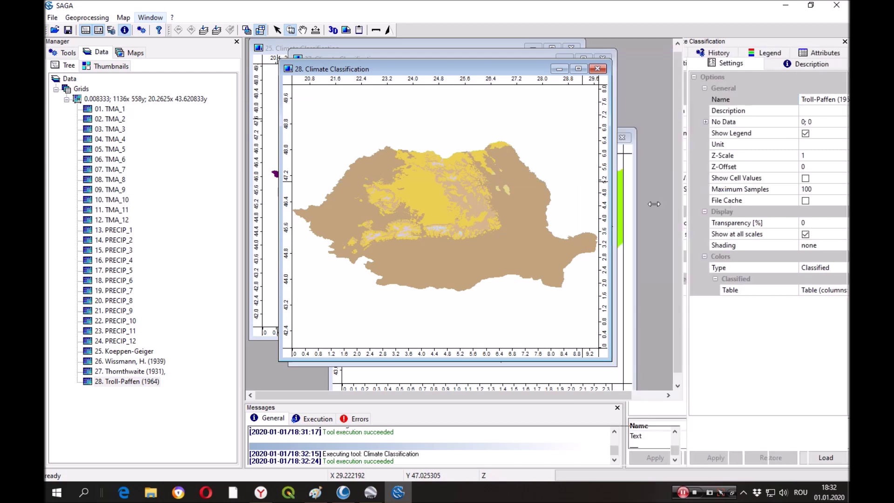
{"action": "left_click_drag", "start_coordinate": [375, 70], "coordinate": [344, 96]}
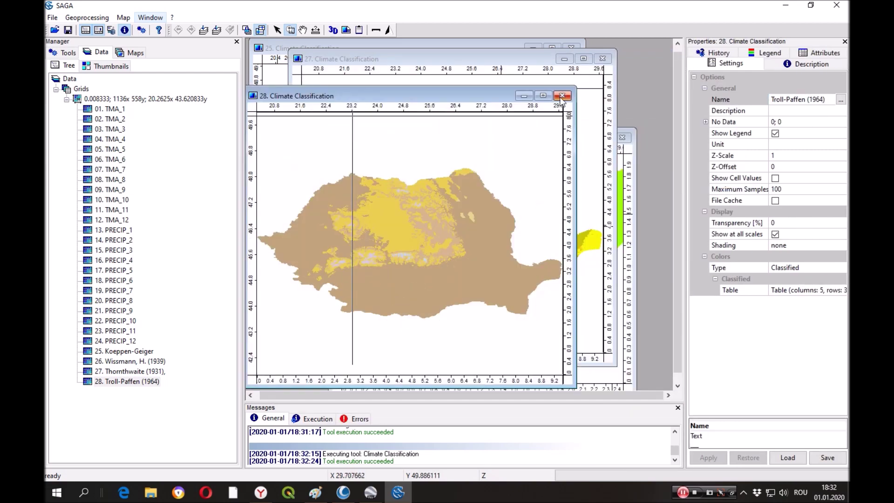
{"action": "left_click", "coordinate": [565, 94]}
{"action": "left_click", "coordinate": [602, 59]}
{"action": "left_click", "coordinate": [571, 47]}
{"action": "left_click", "coordinate": [622, 138]}
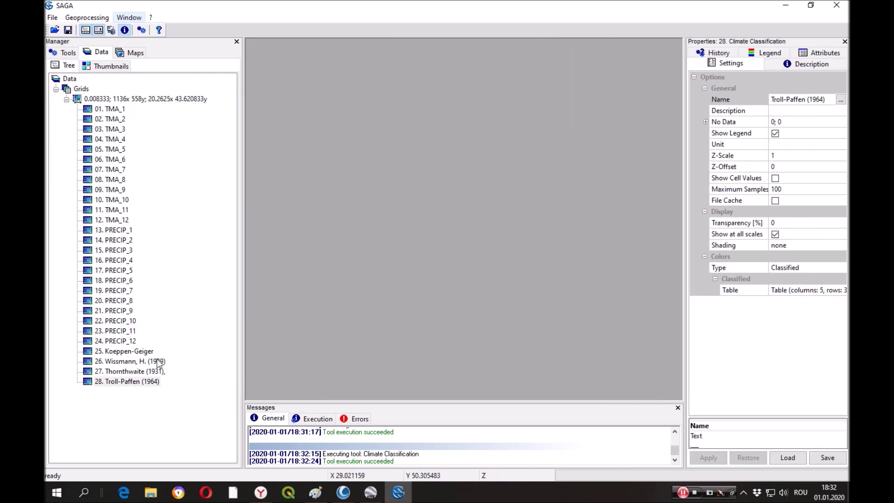
- Display the renamed Koeppen-Geiger, Wissmann, Thornthwaite and Troll-Paffen grids, each in its own new map window
{"action": "double_click", "coordinate": [136, 352]}
{"action": "left_click", "coordinate": [420, 286]}
{"action": "left_click_drag", "start_coordinate": [400, 115], "coordinate": [348, 79]}
{"action": "double_click", "coordinate": [133, 363]}
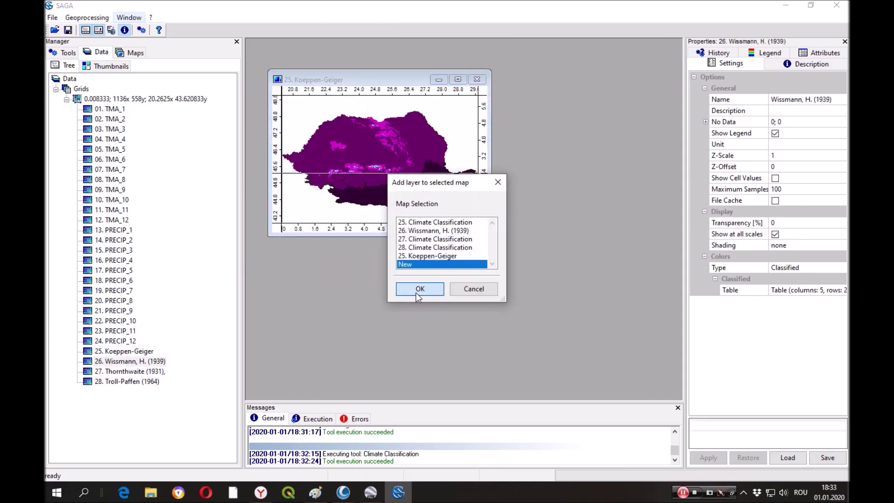
{"action": "left_click", "coordinate": [419, 289]}
{"action": "double_click", "coordinate": [117, 373]}
{"action": "left_click", "coordinate": [422, 298]}
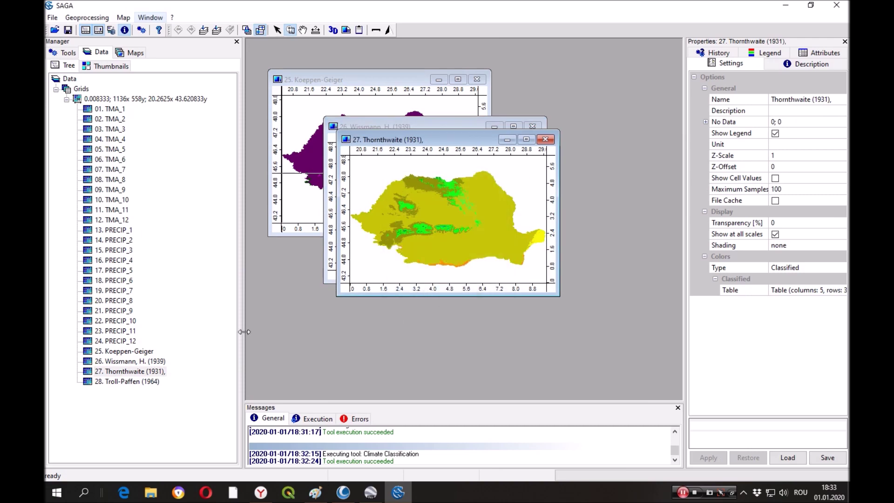
{"action": "double_click", "coordinate": [122, 383]}
{"action": "left_click", "coordinate": [422, 298]}
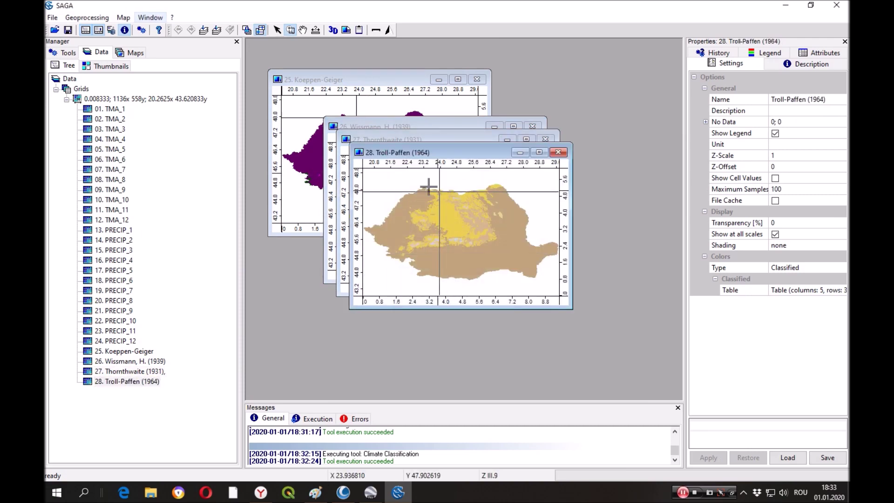
- Tile the four map windows side by side in the workspace, applying the horizontal and the vertical tiling
{"action": "left_click", "coordinate": [149, 18]}
{"action": "left_click", "coordinate": [185, 99]}
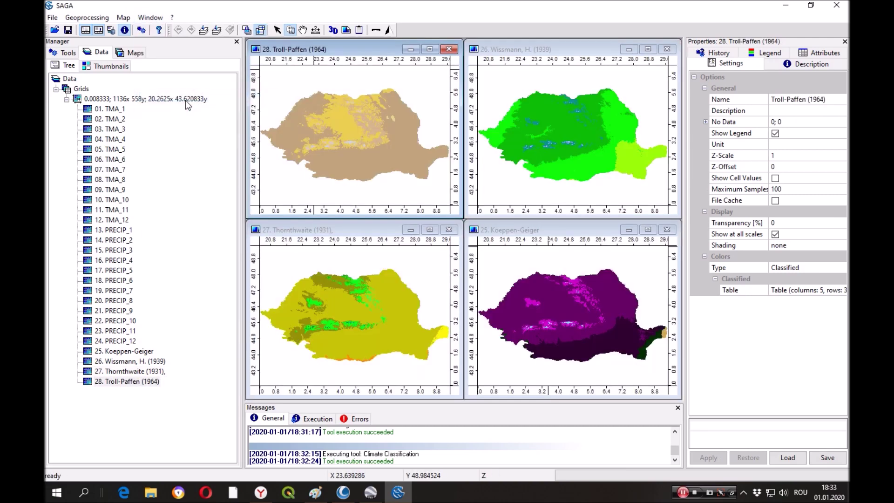
{"action": "left_click", "coordinate": [147, 20]}
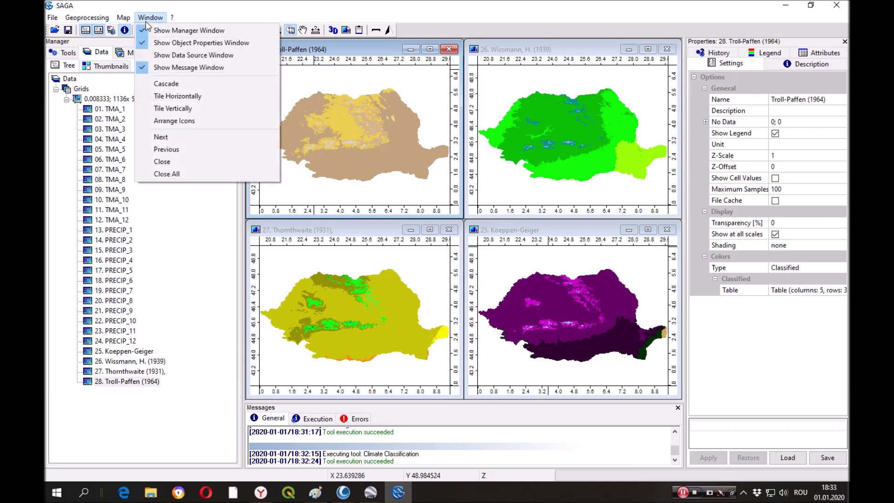
{"action": "left_click", "coordinate": [211, 109]}
{"action": "left_click", "coordinate": [150, 18]}
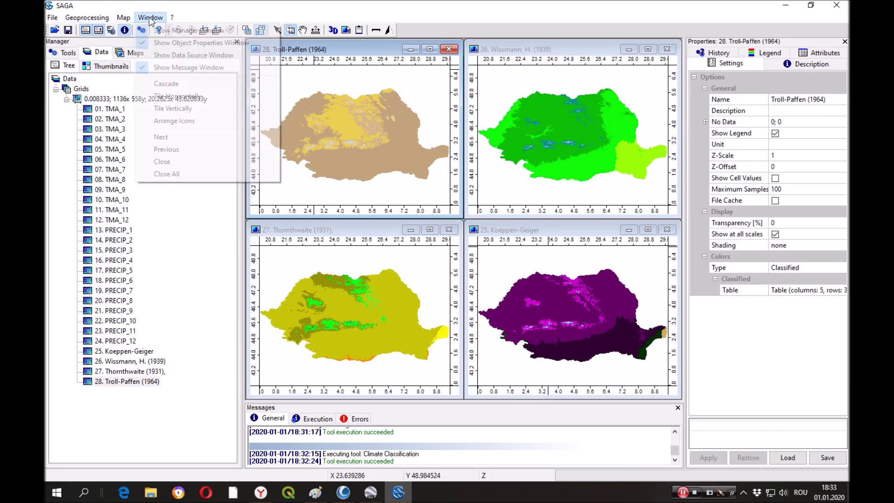
{"action": "left_click", "coordinate": [182, 108]}
- Examine the legends of the four classification grids one after another, from Koeppen-Geiger to Troll-Paffen
{"action": "left_click", "coordinate": [119, 352]}
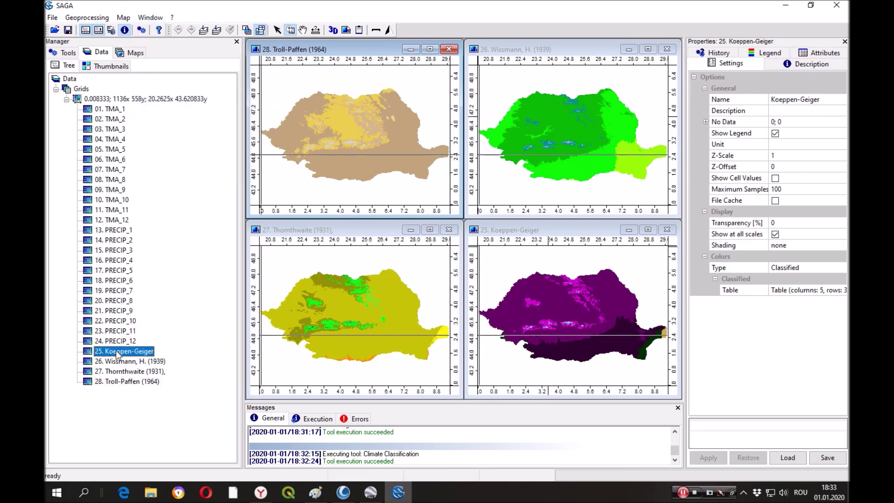
{"action": "left_click", "coordinate": [125, 363]}
{"action": "left_click", "coordinate": [128, 371]}
{"action": "left_click", "coordinate": [130, 382]}
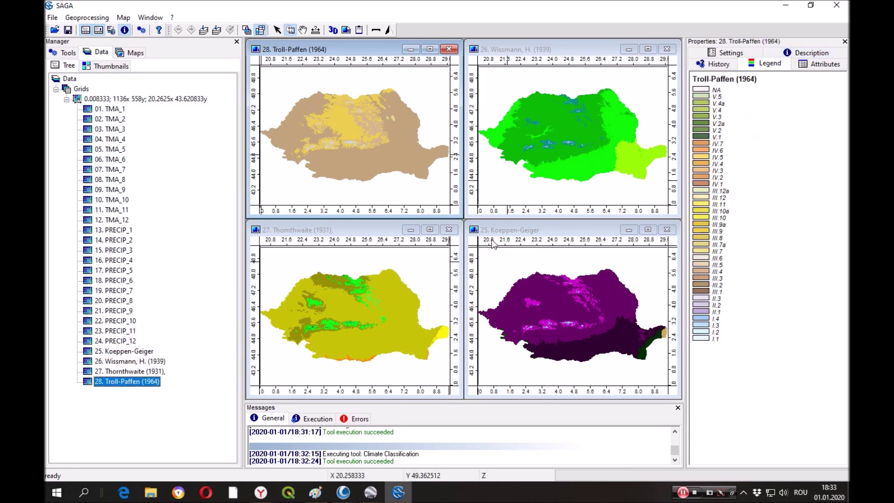